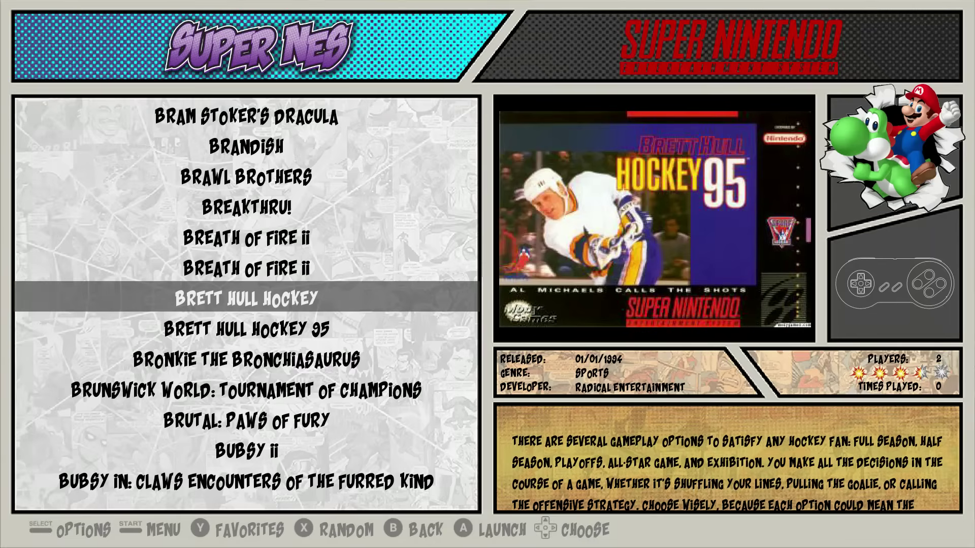
- Jump to a random SNES game, then browse the list and stop on Knights of the Round
key(x)
key(x)
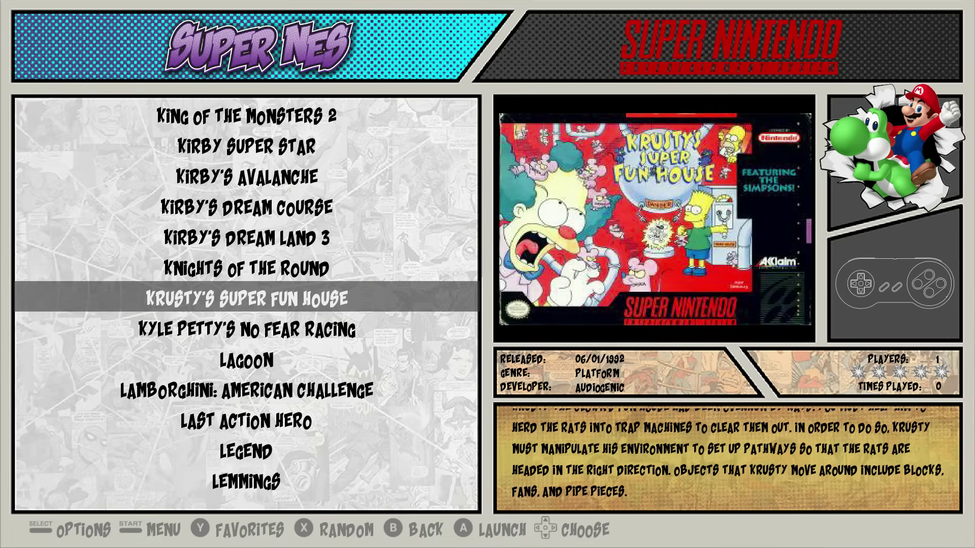
key(Down)
key(Up)
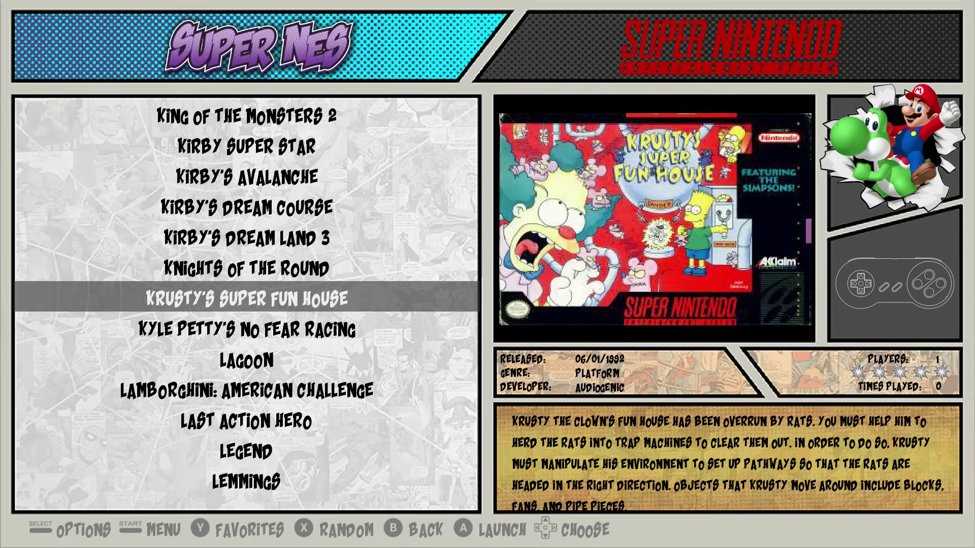
key(Down)
key(Up)
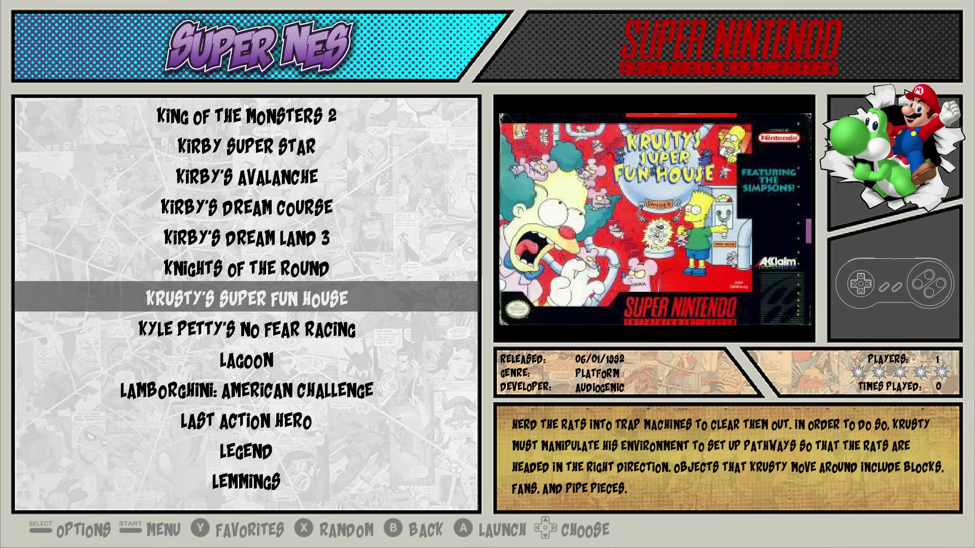
key(Up)
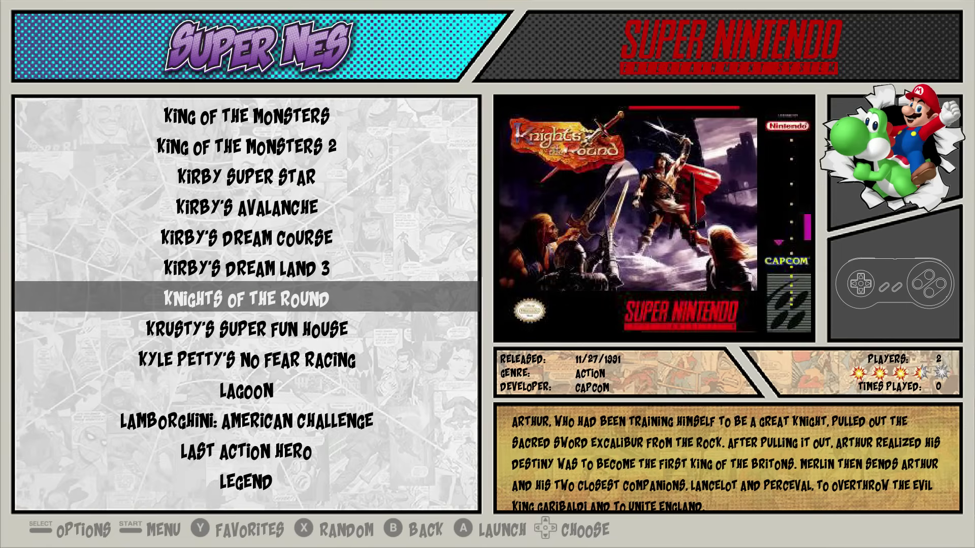
key(Down)
key(Up)
- Launch Knights of the Round and open its runcommand menu, browsing the emulator and config options
key(Return)
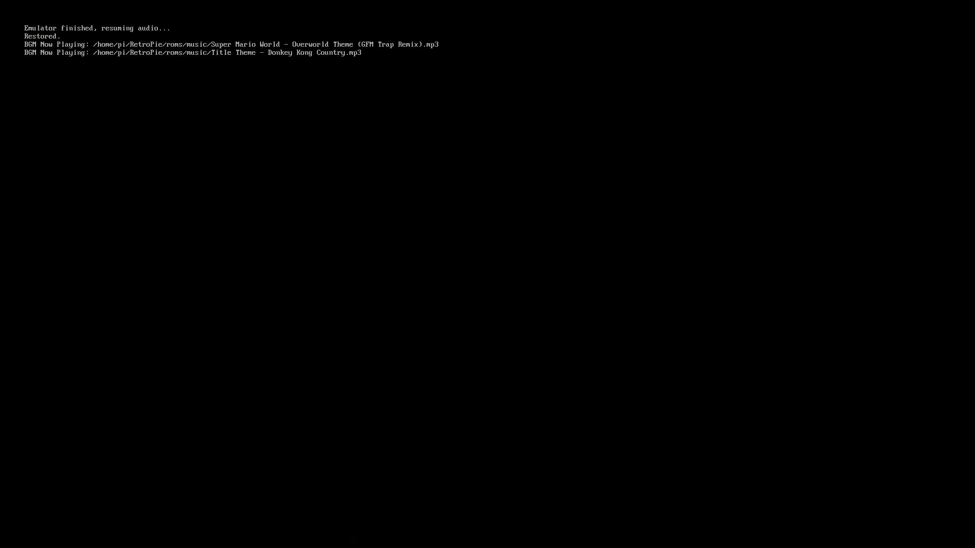
key(Return)
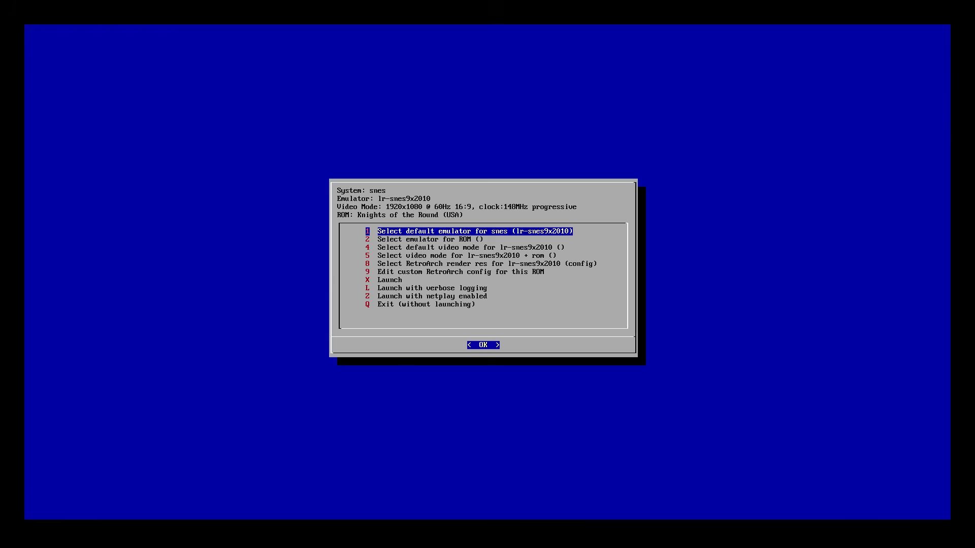
key(Down)
key(Up)
key(Down)
key(Down)
key(Down)
key(Down)
key(Down)
key(Down)
key(Down)
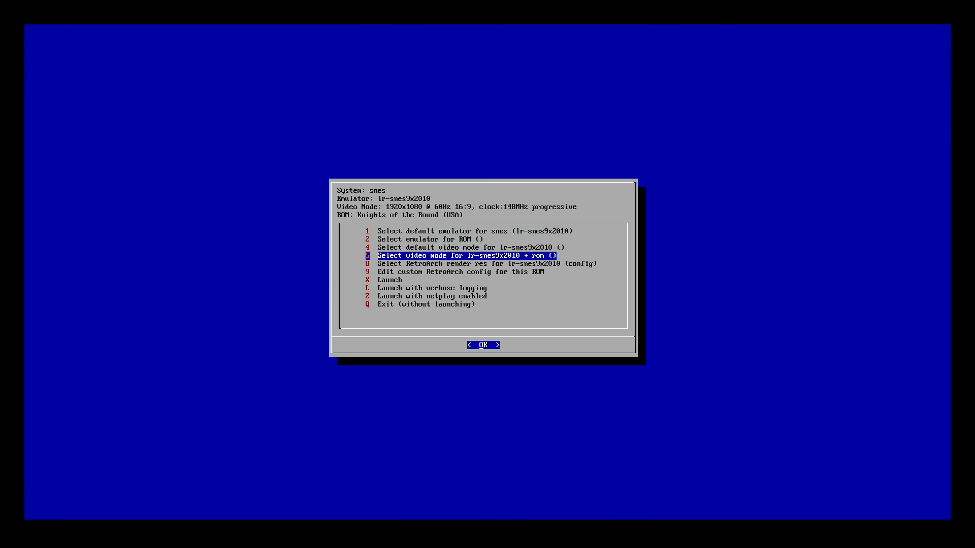
key(Up)
key(Up)
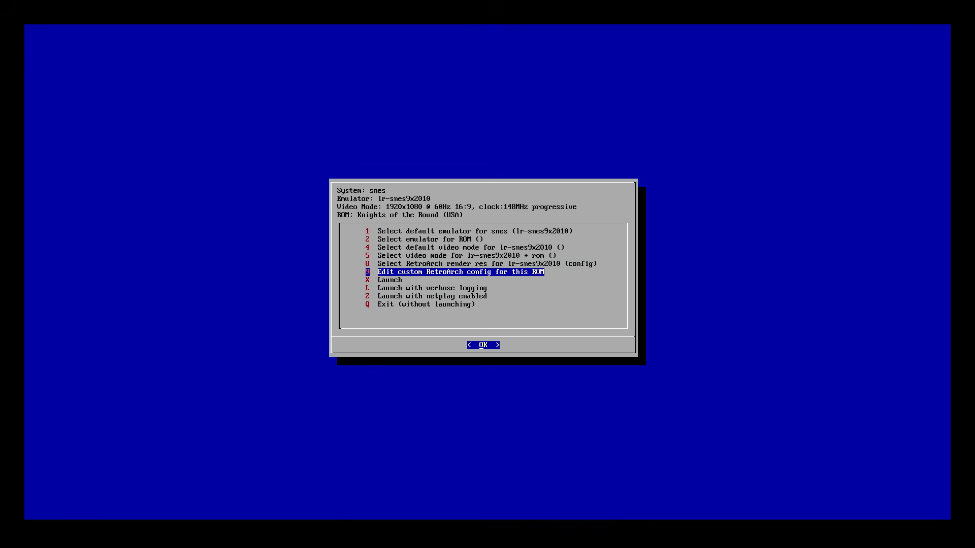
key(Down)
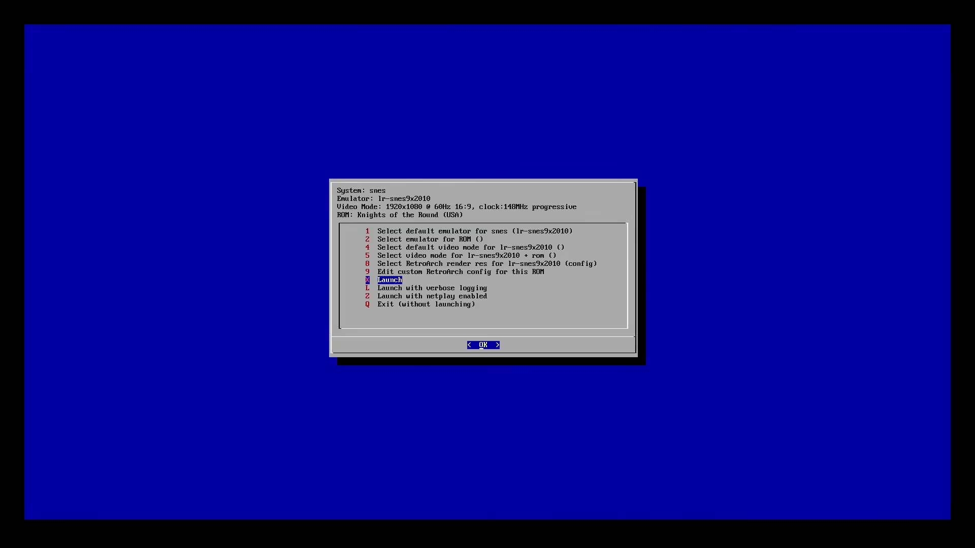
- Open option 4, 'Select default video mode', to list the video output modes
key(Up)
key(Up)
key(Up)
key(Up)
key(Up)
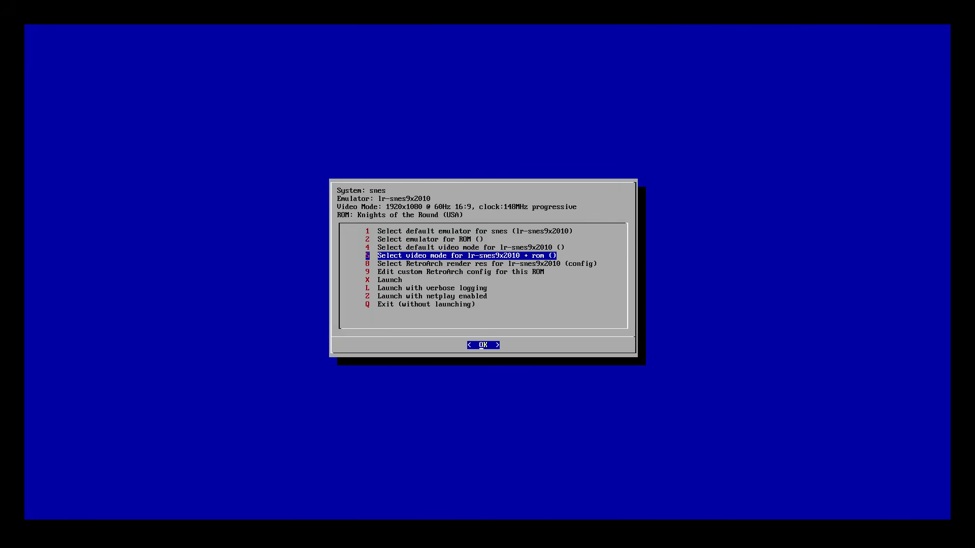
key(Down)
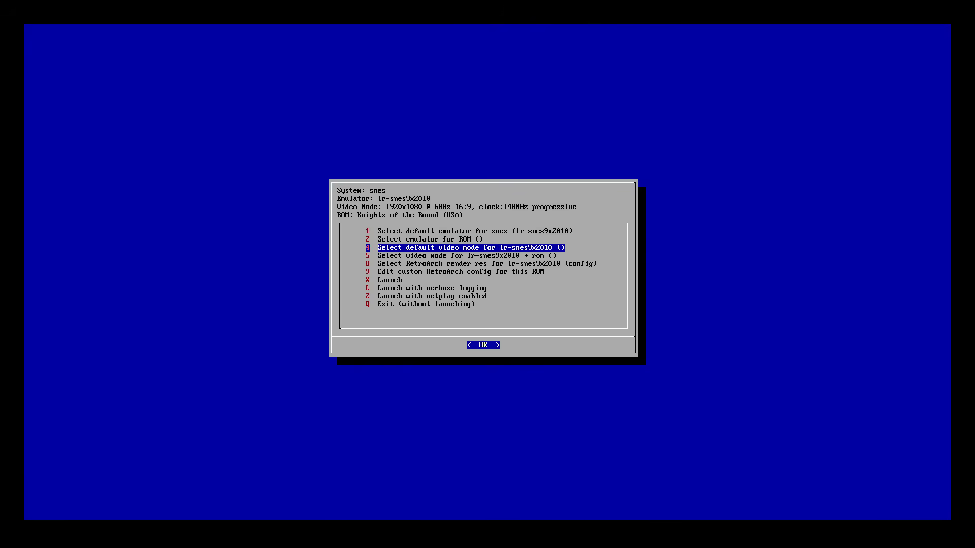
key(Down)
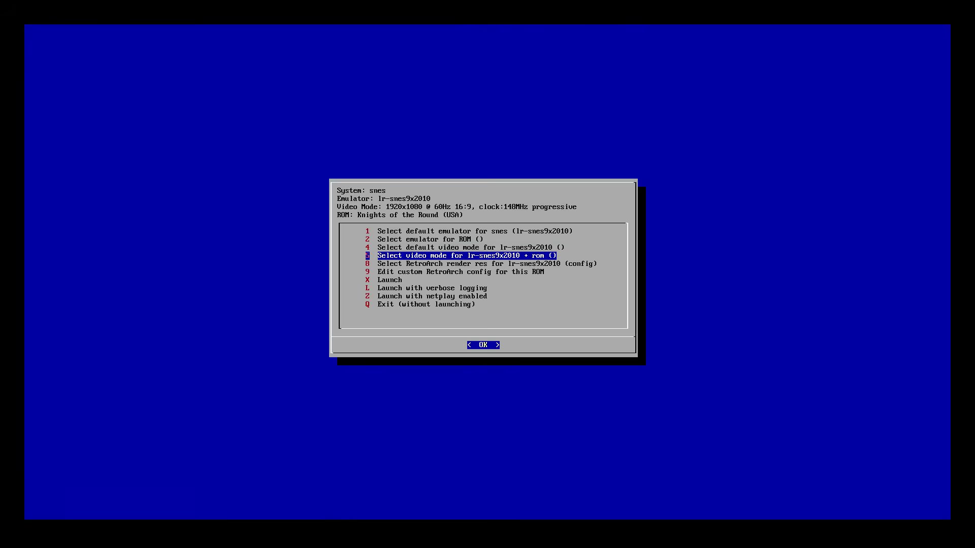
key(Up)
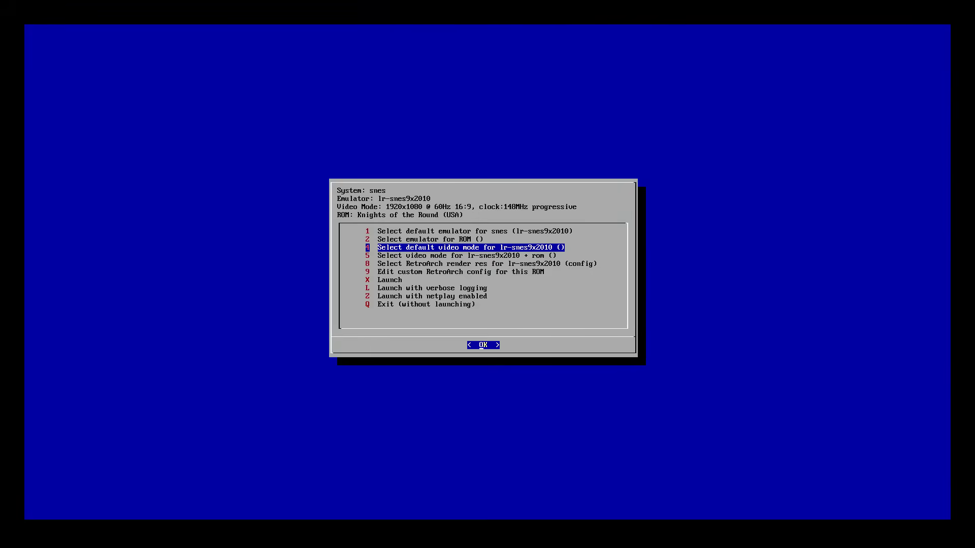
key(Return)
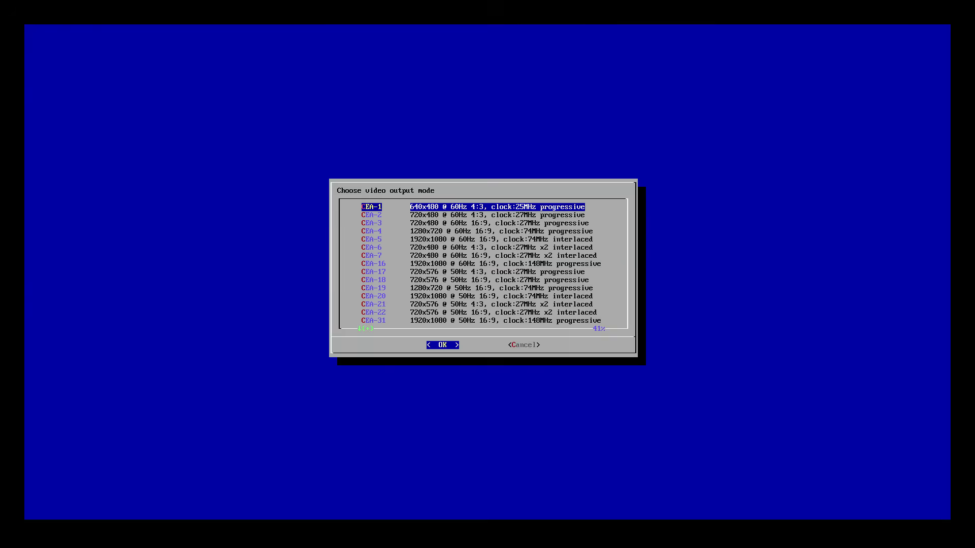
- Browse the output modes, through 1920x1080 16:9, 1680x1050 16:10 and 1280x960 4:3
key(Down)
key(Down)
key(Down)
key(Down)
key(Down)
key(Down)
key(Down)
key(Down)
key(Down)
key(Down)
key(Down)
key(Down)
key(Down)
key(Down)
key(Down)
key(Down)
key(Down)
key(Down)
key(Down)
key(Down)
key(Down)
key(Down)
key(Down)
key(Down)
key(Down)
key(Down)
key(Down)
key(Down)
key(Down)
key(Down)
key(Down)
key(Down)
key(Down)
key(Down)
key(Down)
key(Down)
key(Down)
key(Up)
key(Up)
key(Up)
key(Up)
key(Up)
key(Up)
key(Up)
key(Up)
key(Up)
key(Up)
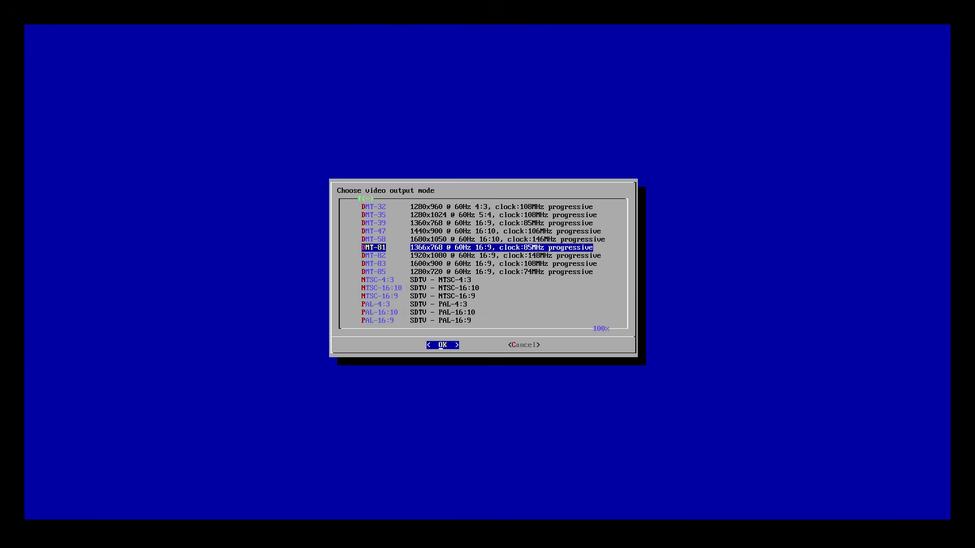
key(Up)
key(Up)
key(Up)
key(Up)
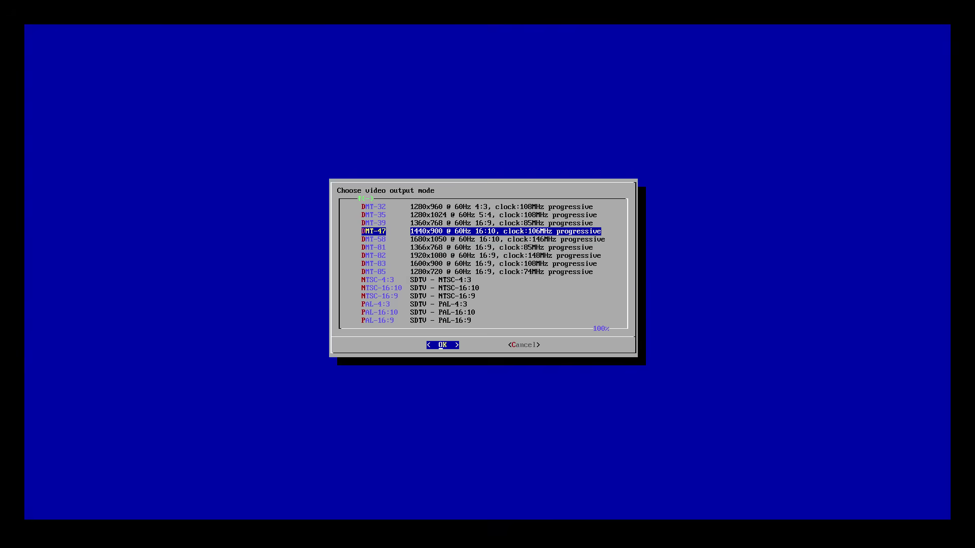
key(Up)
key(Up)
key(Up)
key(Up)
key(Up)
key(Up)
key(Up)
key(Up)
key(Up)
key(Up)
key(Up)
key(Up)
key(Up)
key(Up)
key(Up)
key(Up)
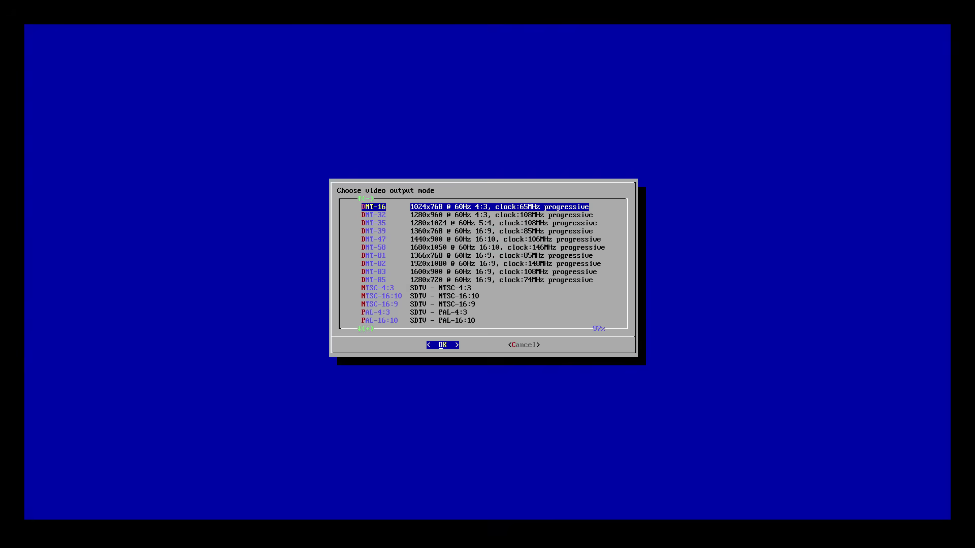
key(Up)
key(Up)
key(Up)
key(Up)
key(Up)
key(Up)
key(Up)
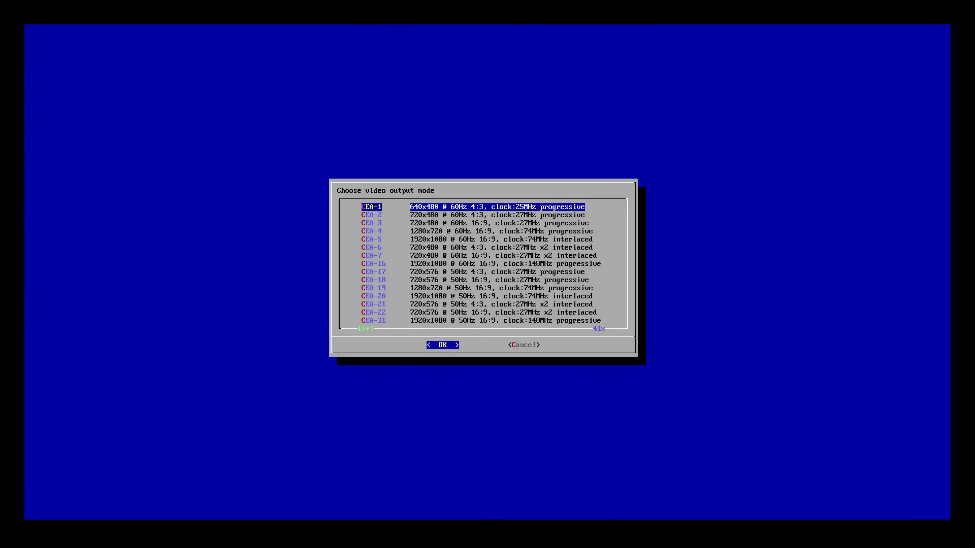
key(Escape)
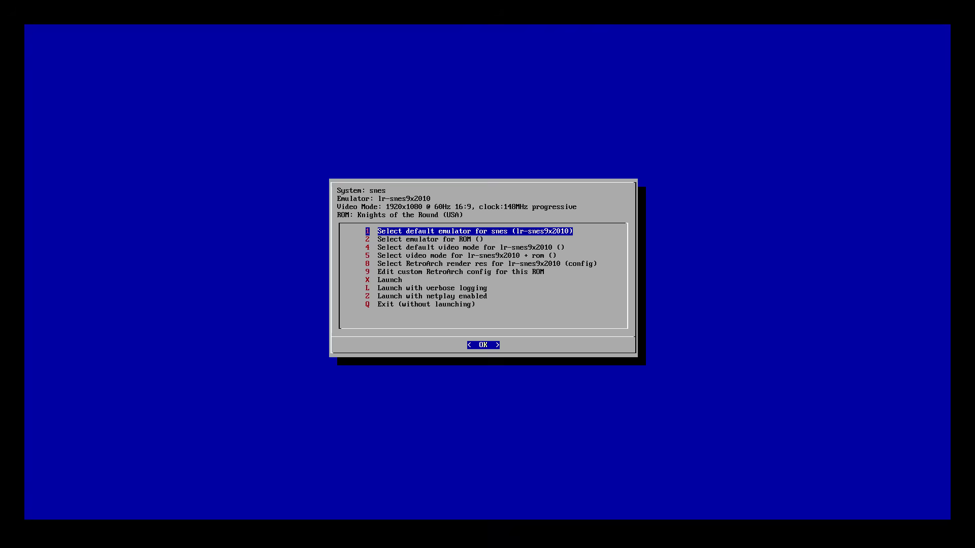
key(Down)
key(Down)
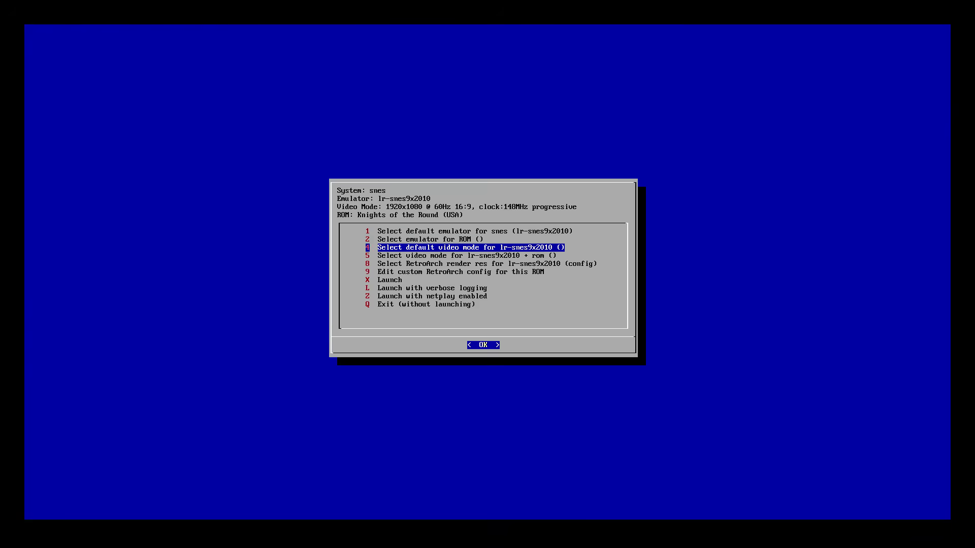
key(Down)
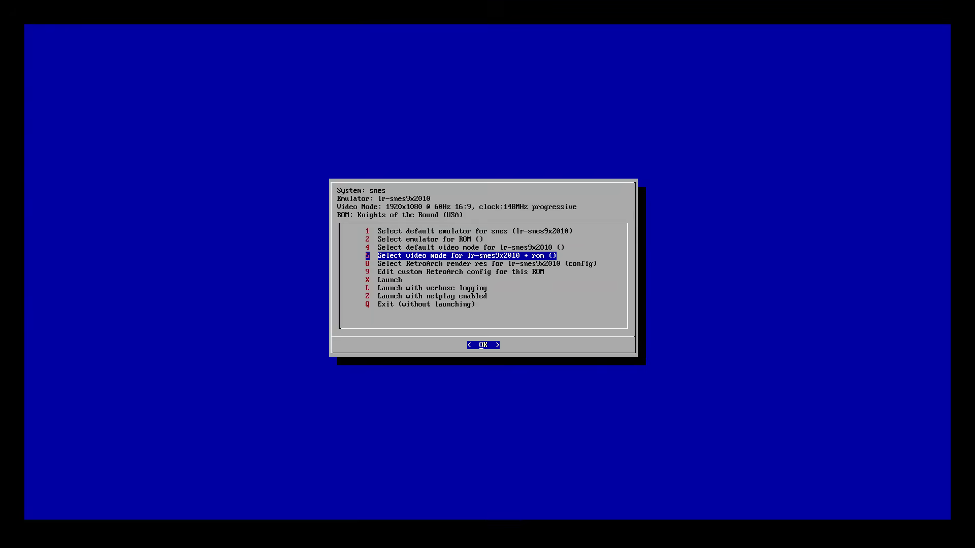
key(Down)
key(Up)
key(Down)
key(Down)
key(Down)
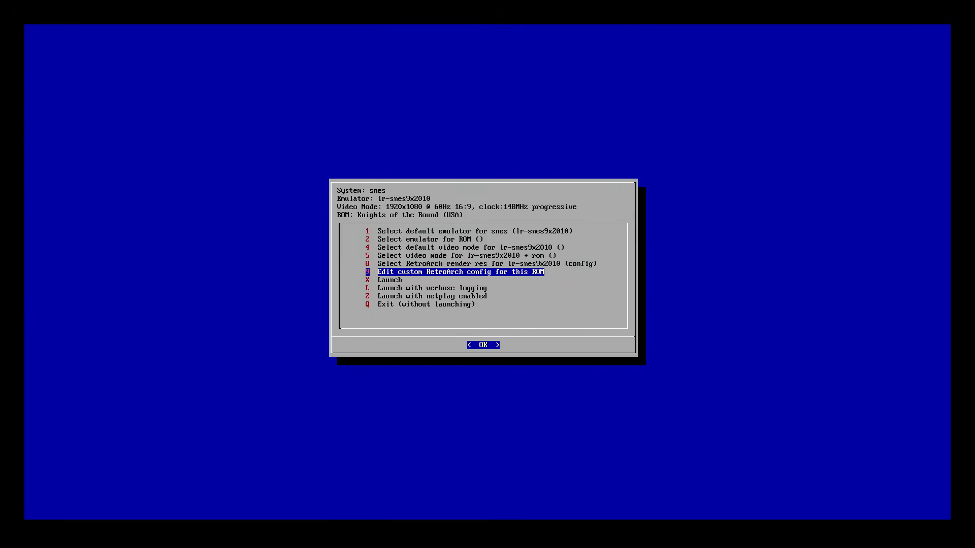
key(Up)
key(Down)
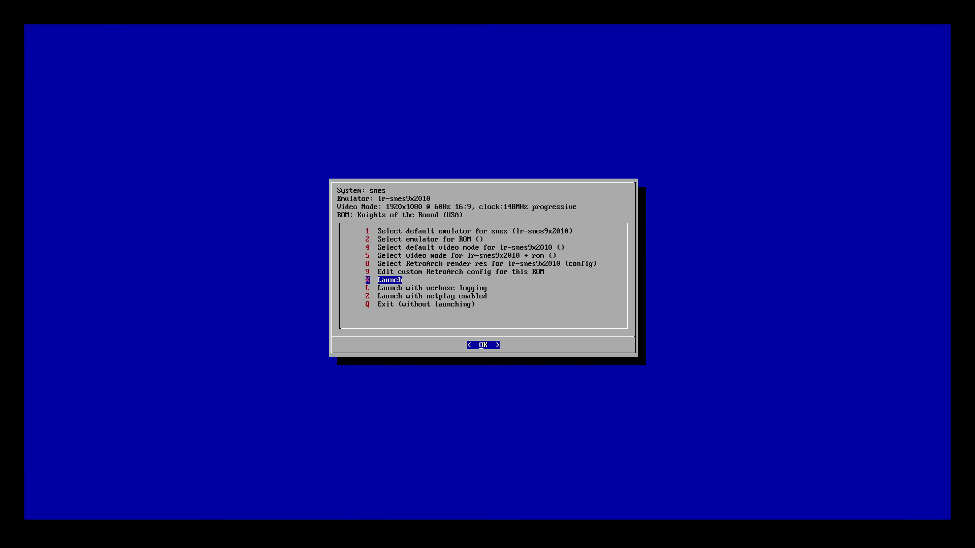
- Launch Knights of the Round in the Snes9x 2010 core and open RetroArch's Quick Menu with F1
key(Return)
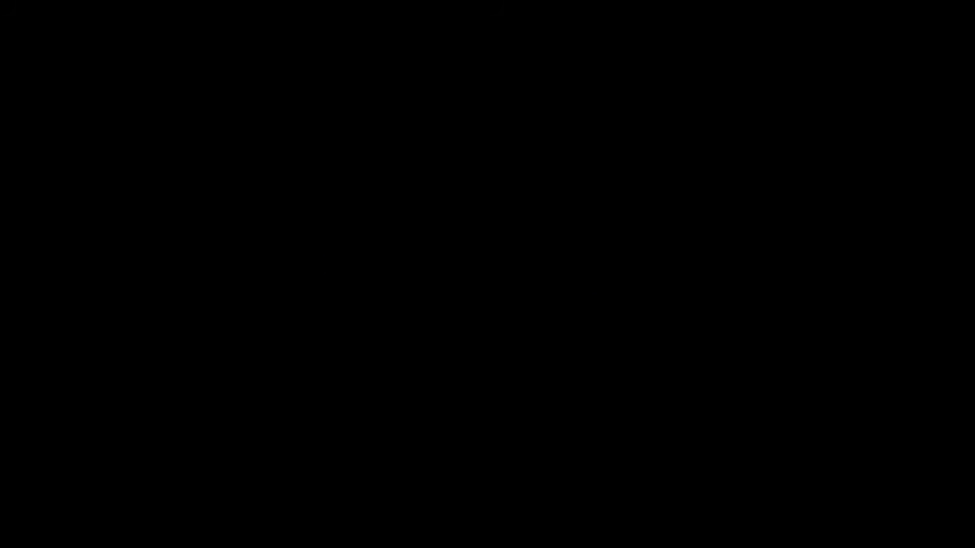
key(F1)
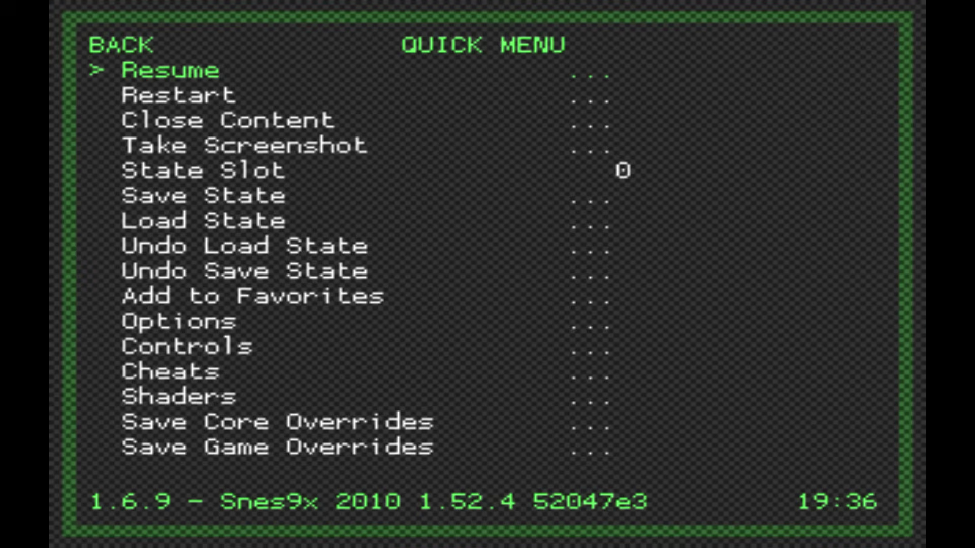
- Turn Save Configuration on Exit OFF under Settings > Configuration
key(BackSpace)
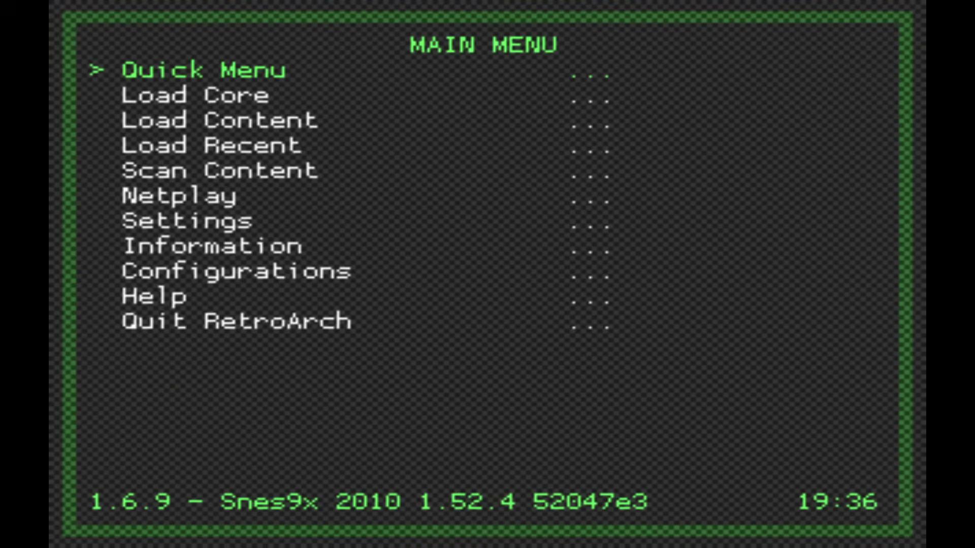
key(Down)
key(Down)
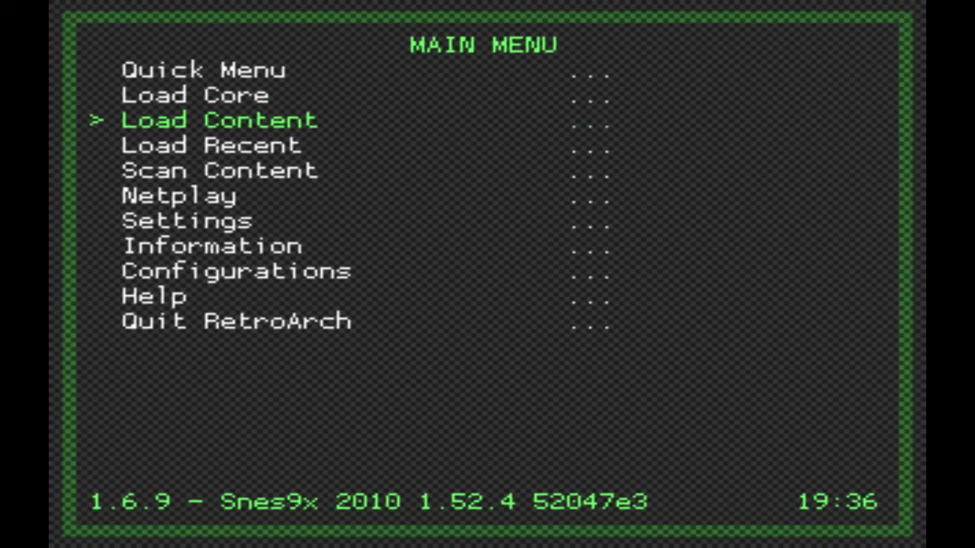
key(Down)
key(Down)
key(Down)
key(Down)
key(Return)
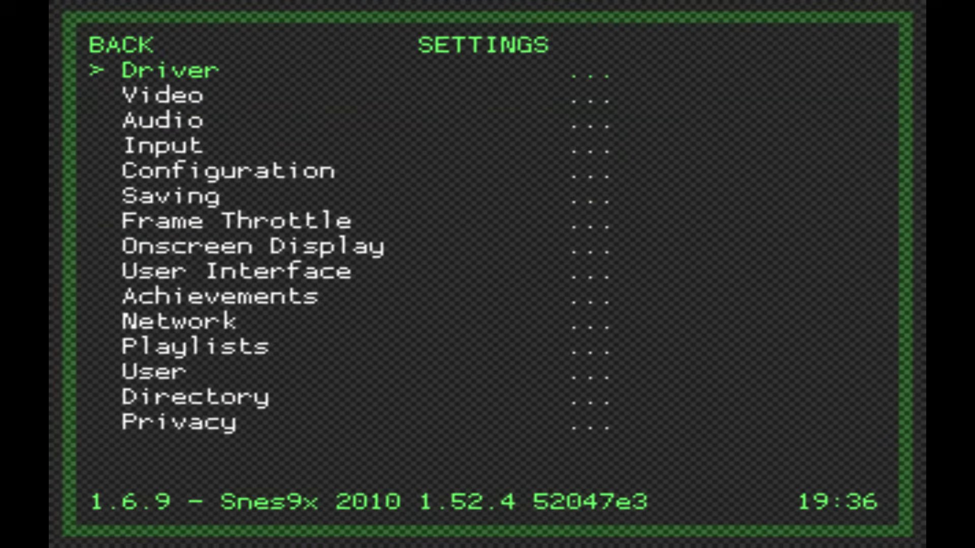
key(Down)
key(Down)
key(Down)
key(Down)
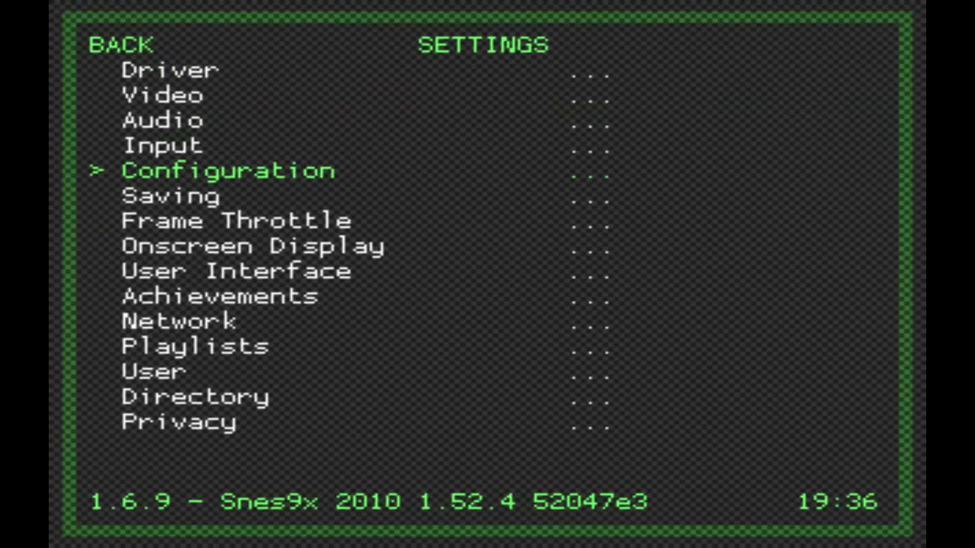
key(Return)
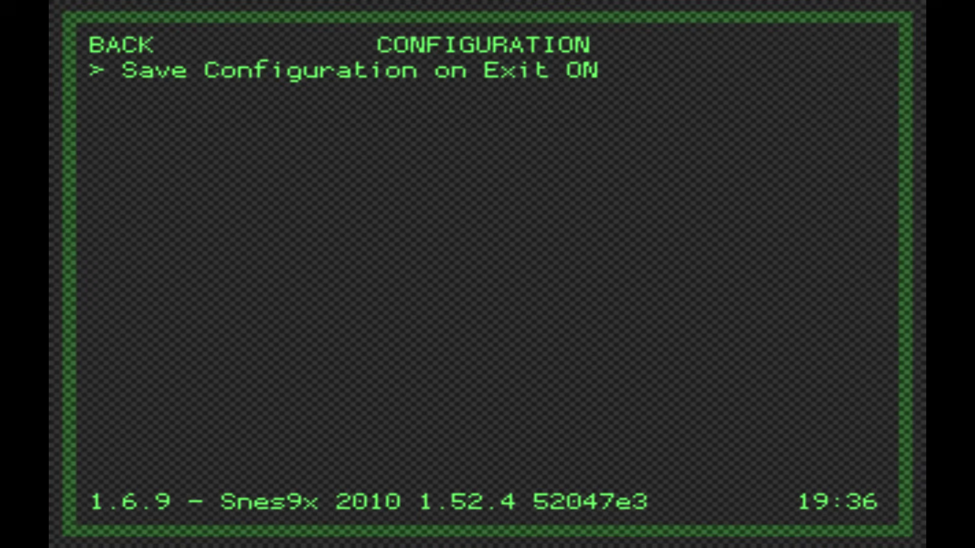
key(Right)
key(Right)
key(Right)
key(Right)
key(Right)
key(Right)
- Return to the settings categories and open the Video settings
key(BackSpace)
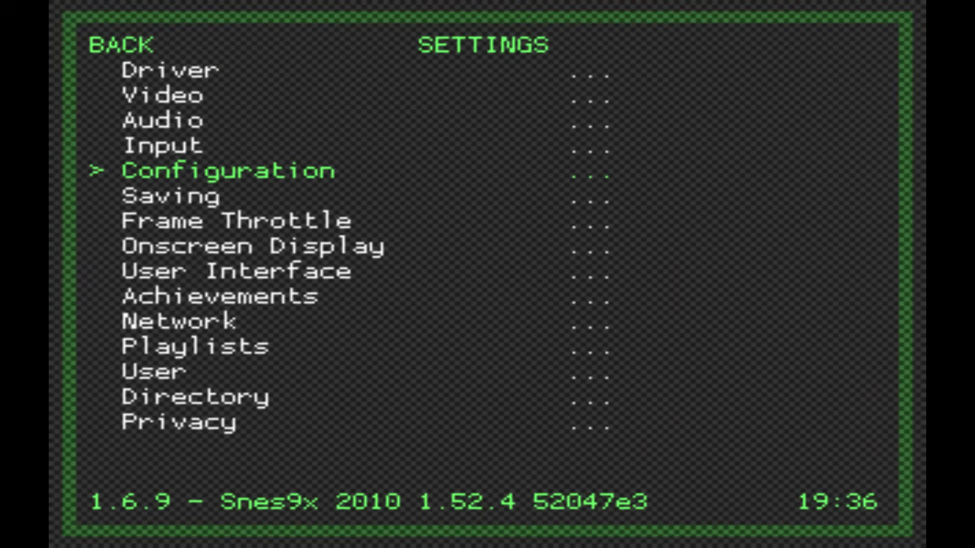
key(Up)
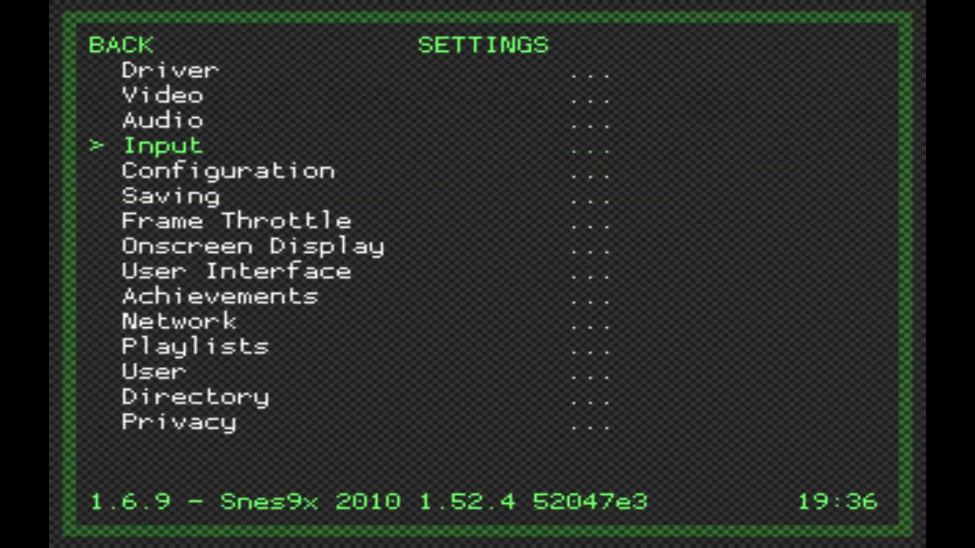
key(Up)
key(Up)
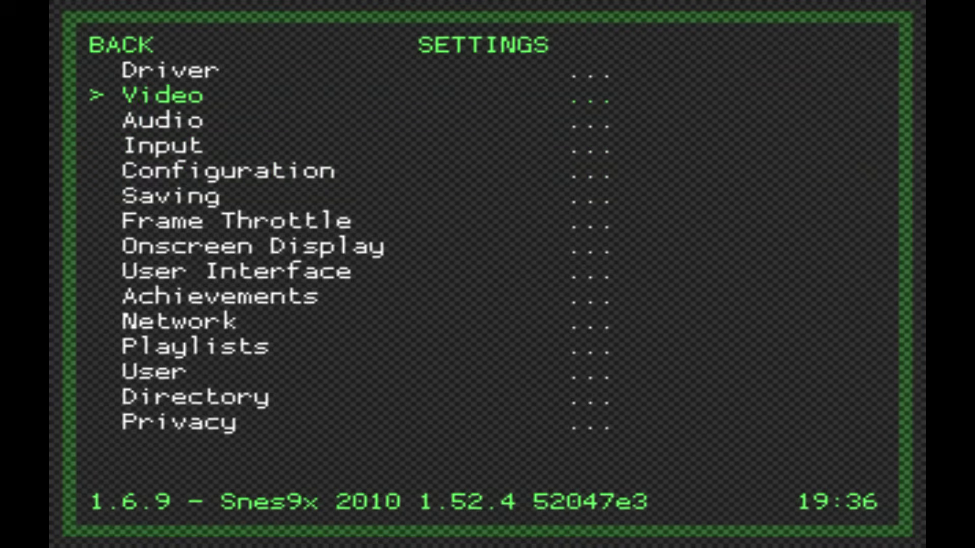
key(Return)
- Cycle Aspect Ratio from 16:10 to Core provided, then return to the Settings list
key(Down)
key(Down)
key(Down)
key(Down)
key(Down)
key(Down)
key(Down)
key(Down)
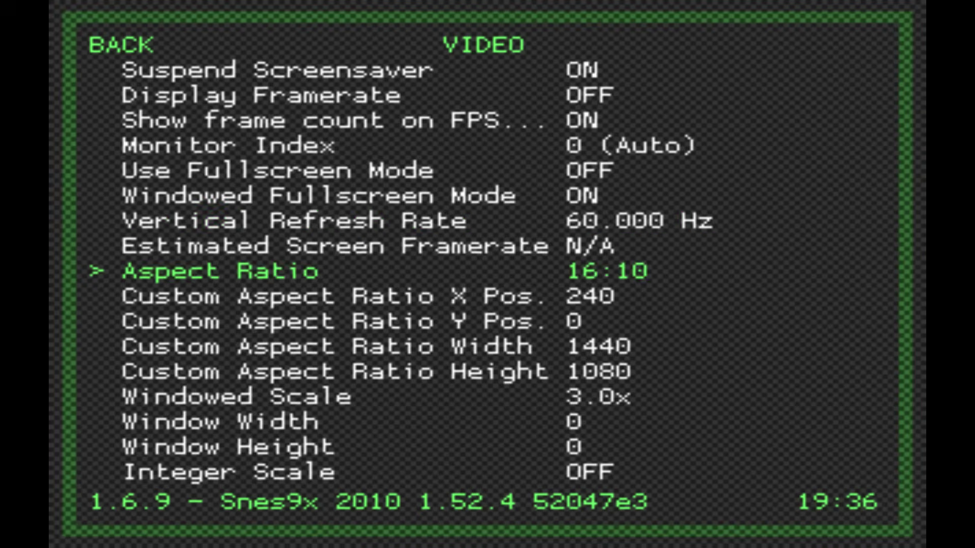
key(Left)
key(Left)
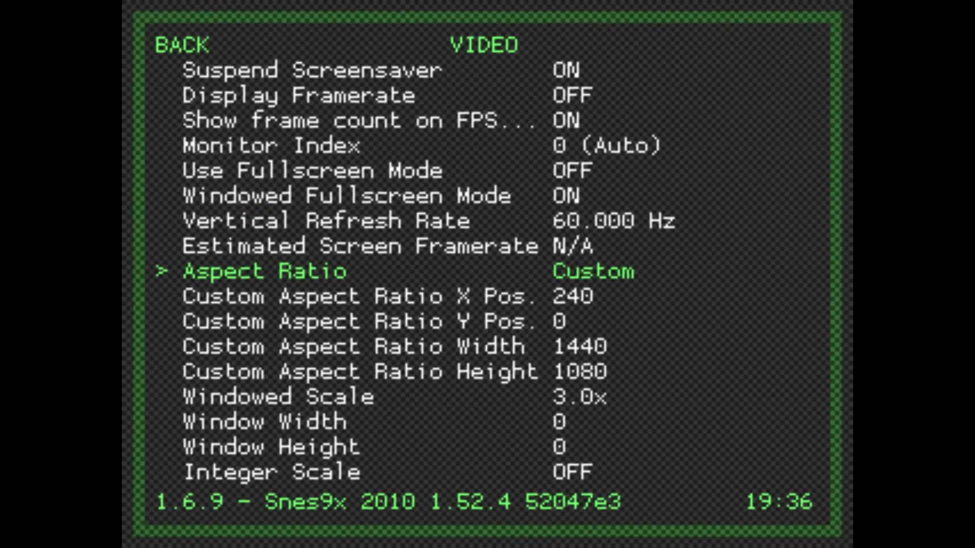
key(Left)
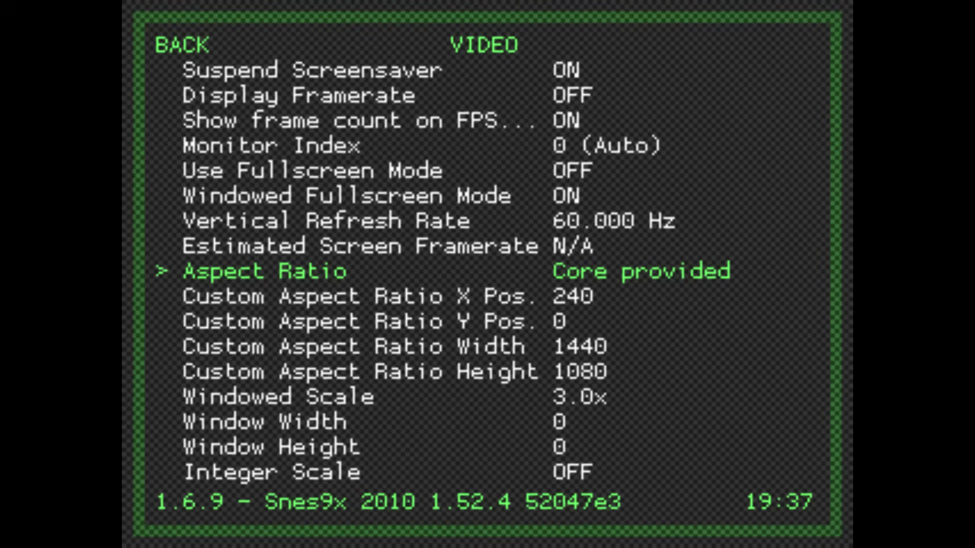
key(BackSpace)
key(BackSpace)
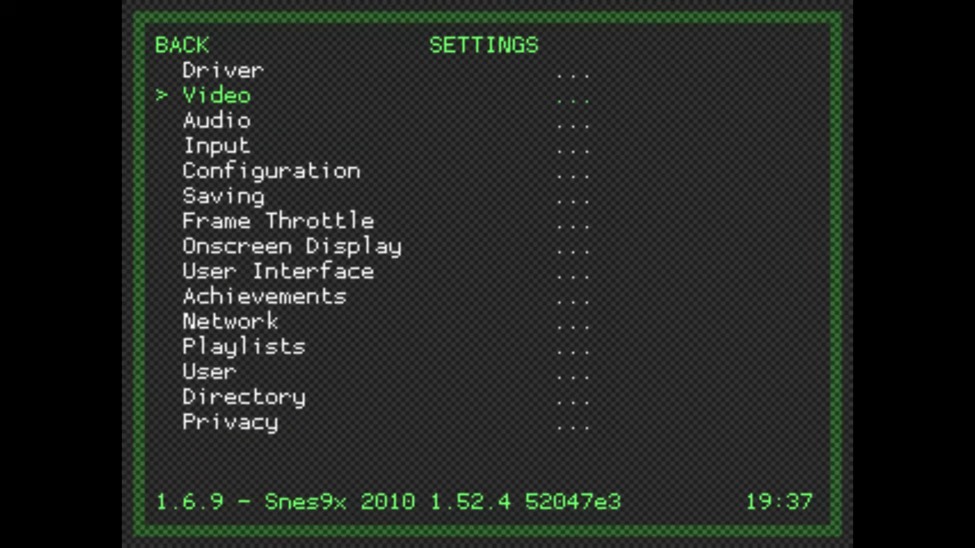
- Resume the game, start a one-player game and confirm Arthur as Player 1
key(Up)
key(Up)
key(Up)
key(Up)
key(Up)
key(Up)
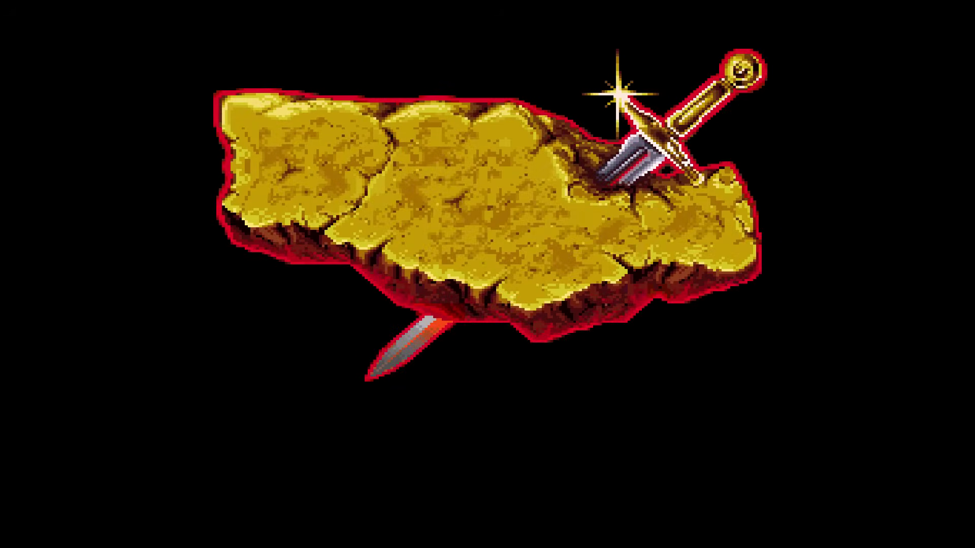
key(Return)
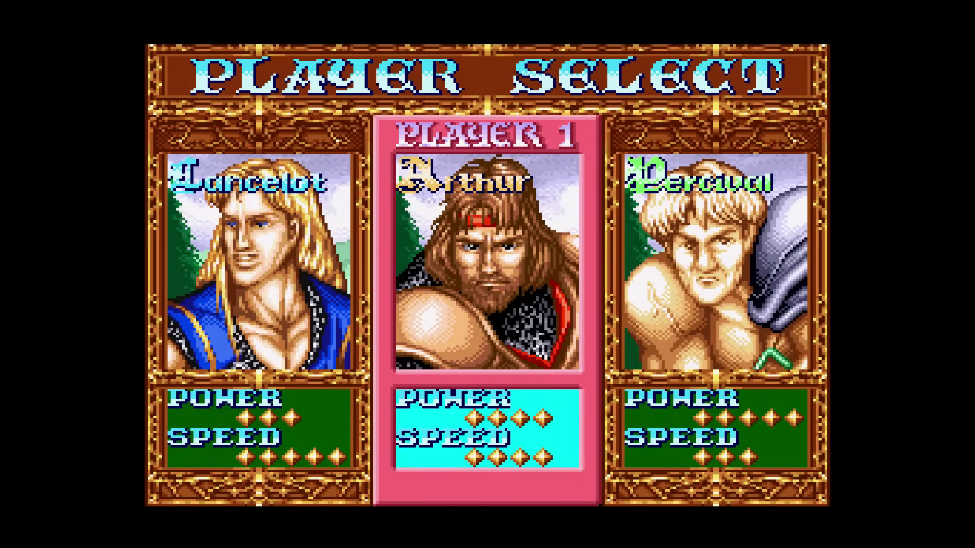
key(Return)
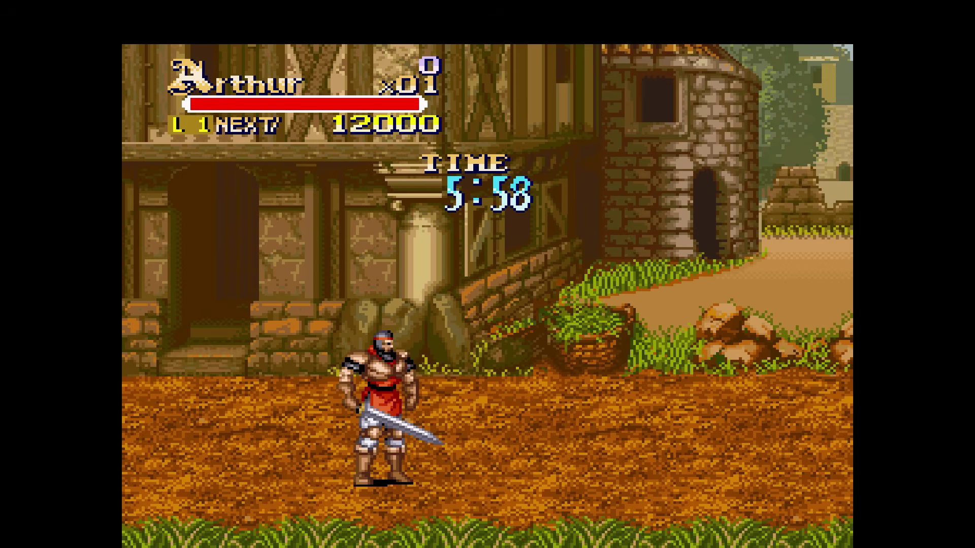
- Pause the game and set Aspect Ratio to 16:9 under Main Menu > Settings > Video
key(F1)
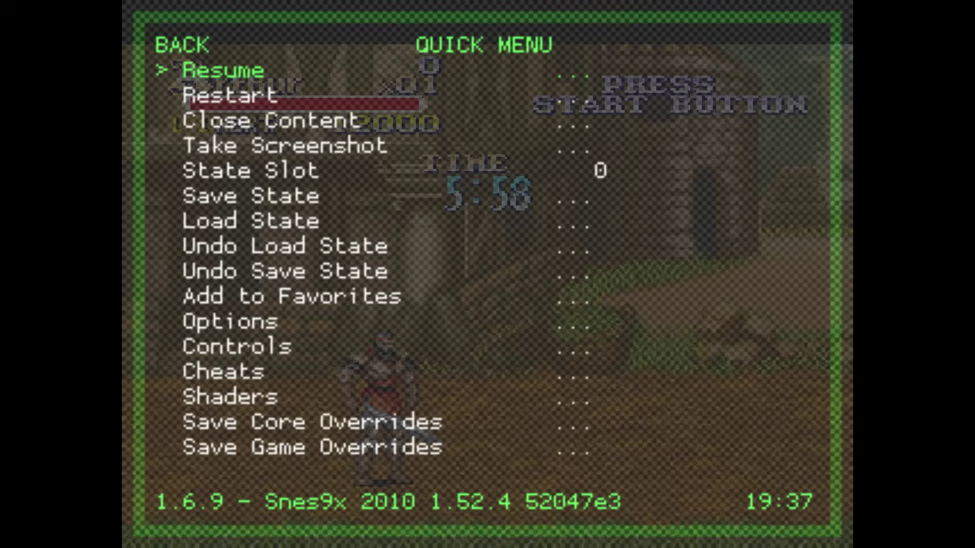
key(Down)
key(Down)
key(Down)
key(Down)
key(BackSpace)
key(Down)
key(Down)
key(Down)
key(Down)
key(Down)
key(Down)
key(Down)
key(Down)
key(Up)
key(Up)
key(Return)
key(Down)
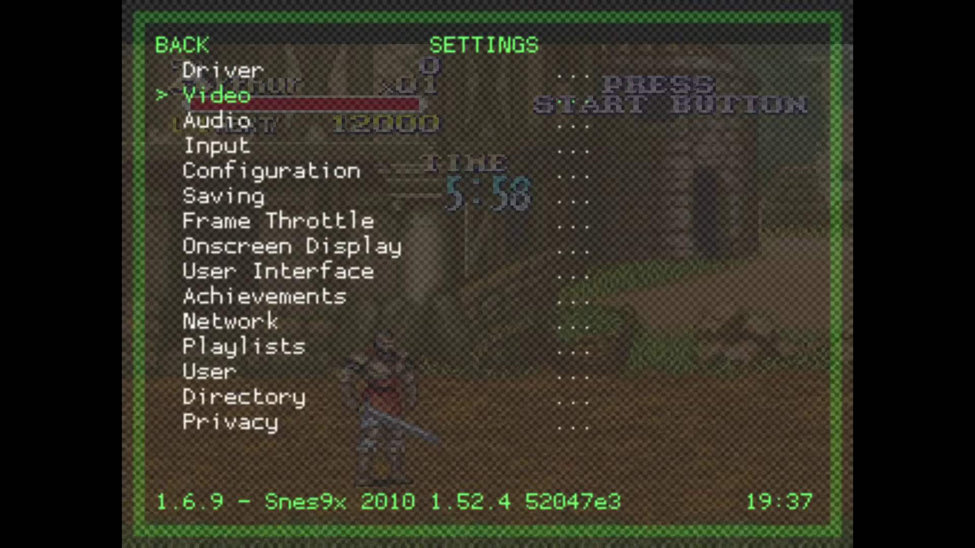
key(Return)
key(Down)
key(Down)
key(Down)
key(Down)
key(Down)
key(Down)
key(Down)
key(Down)
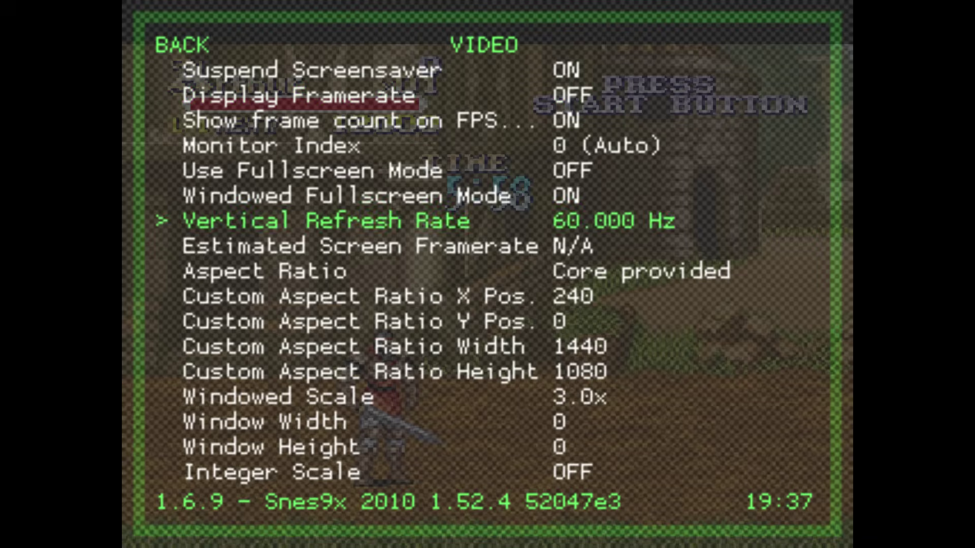
key(Right)
key(Right)
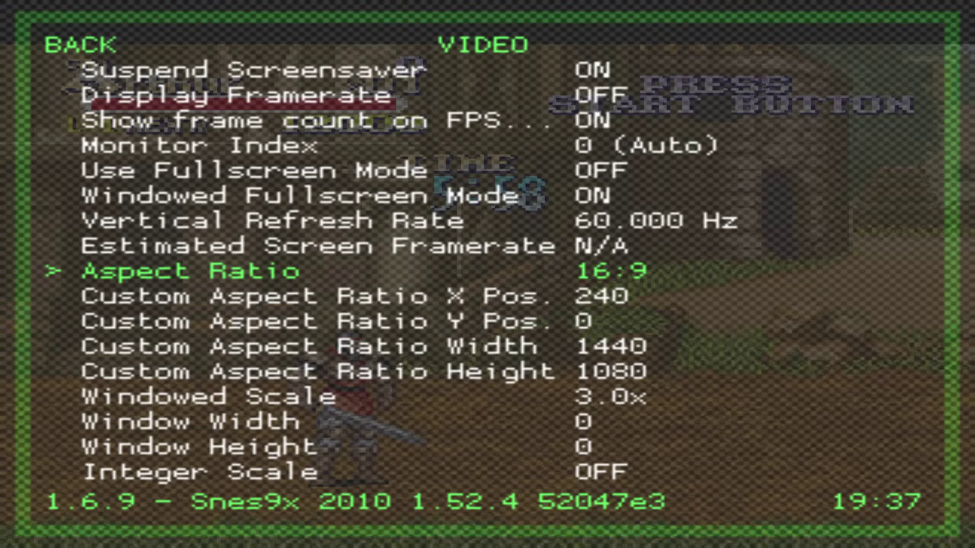
- Back out to the Quick Menu and resume the game
key(BackSpace)
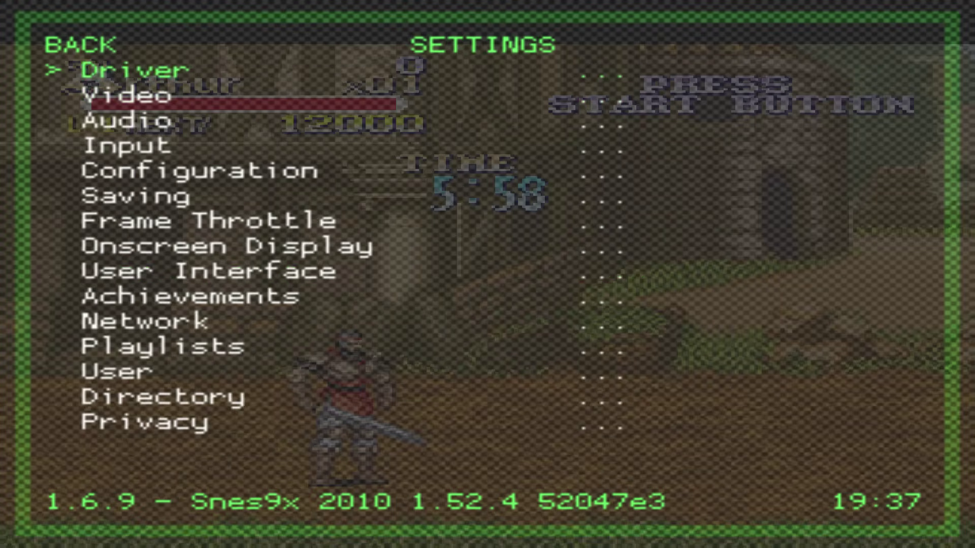
key(BackSpace)
key(Up)
key(Up)
key(Up)
key(Up)
key(Up)
key(Up)
key(Return)
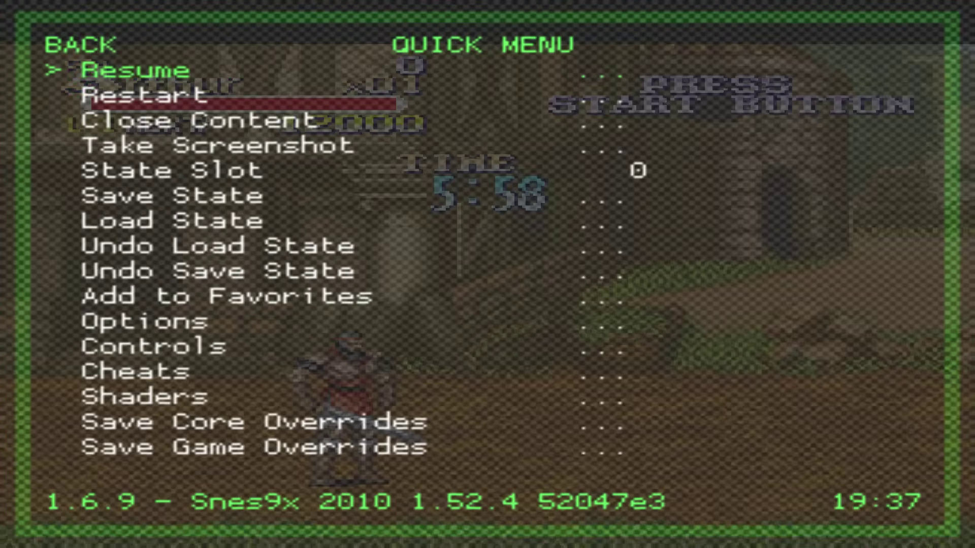
key(Return)
- Walk Arthur around the street, jumping and slashing with his sword
key(Right)
key(Up)
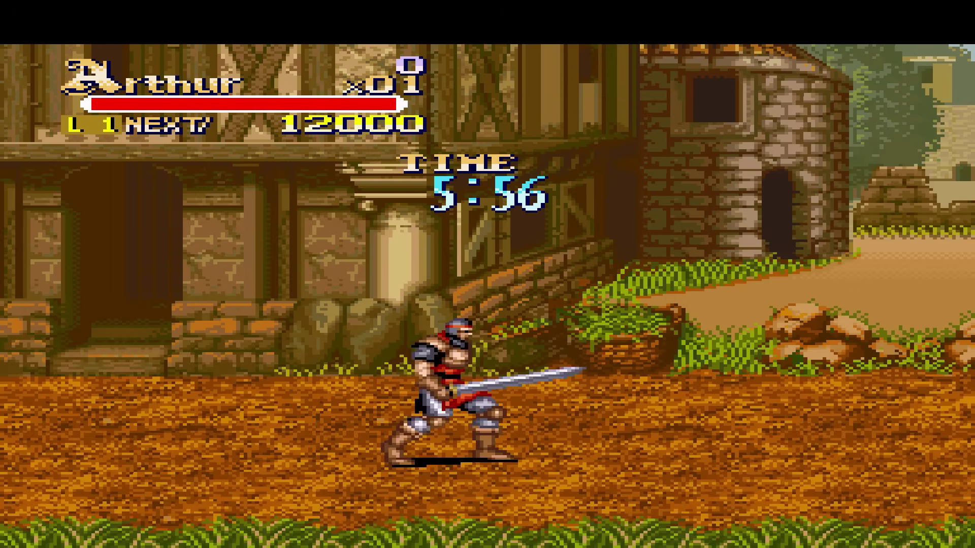
key(a)
key(Left)
key(Down)
key(Right)
key(z)
key(a)
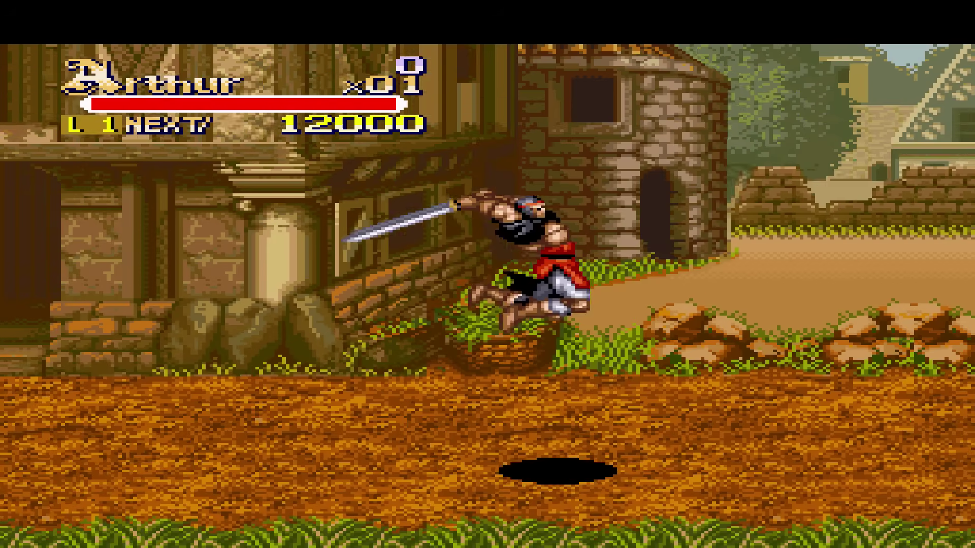
key(a)
- Spin-slash the soldier, swing at the barrel, then pause with F1
key(Right)
key(Up)
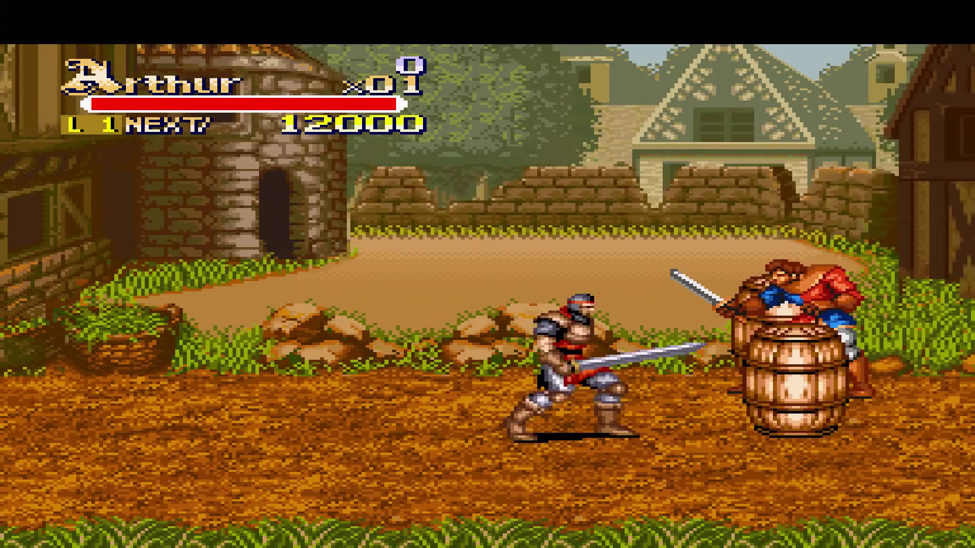
key(x)
key(Right)
key(z)
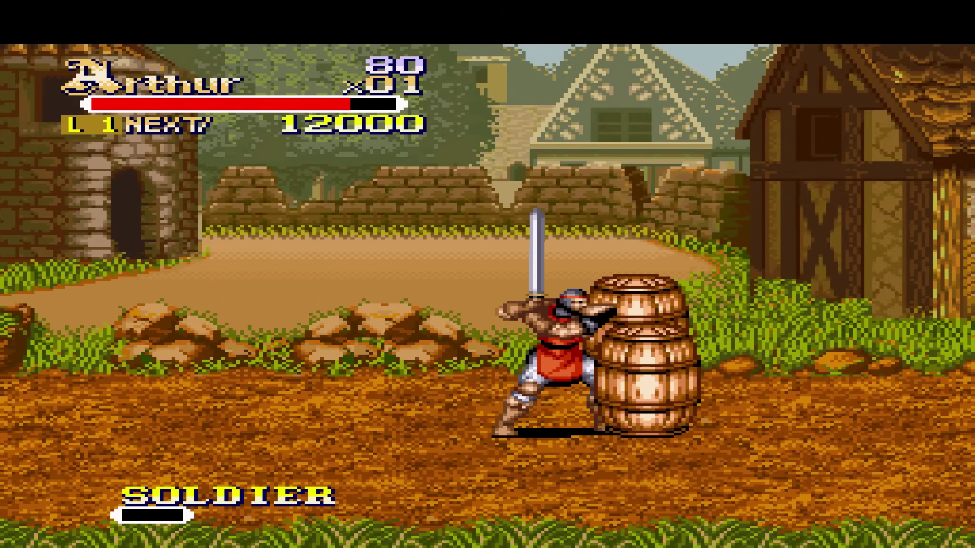
key(F1)
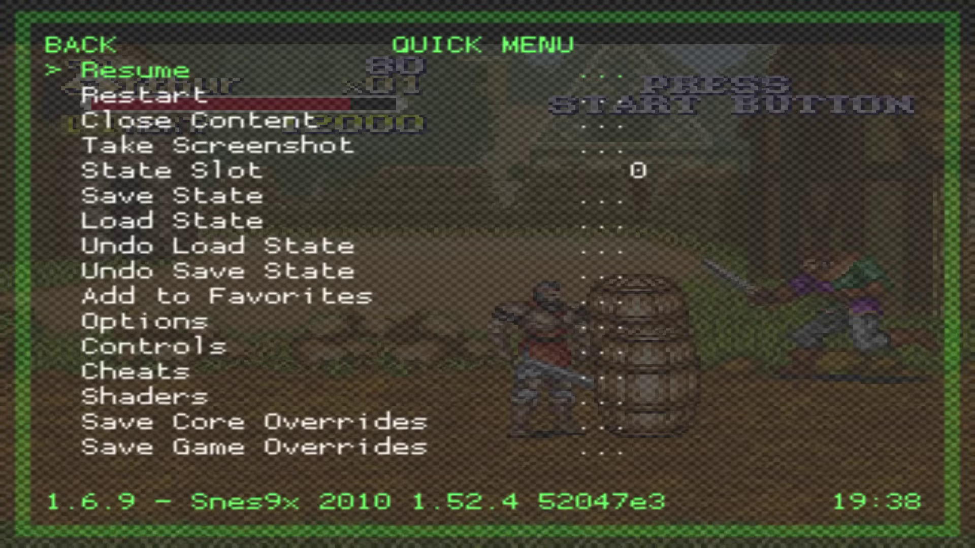
- Go to Settings > Video and move down to Aspect Ratio
key(BackSpace)
key(Down)
key(Down)
key(Down)
key(Down)
key(Down)
key(Down)
key(Return)
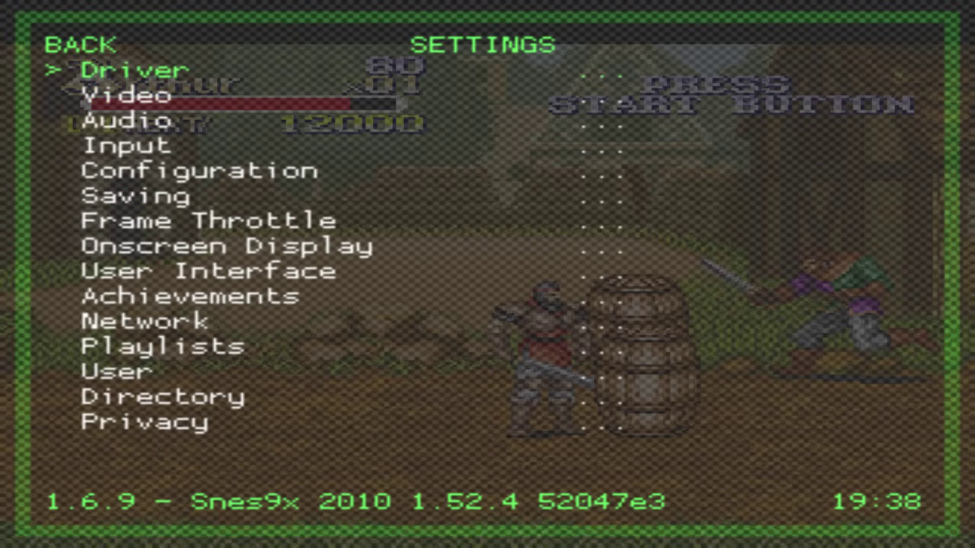
key(Return)
key(Down)
key(Down)
key(Down)
key(Down)
key(Down)
key(Down)
key(Down)
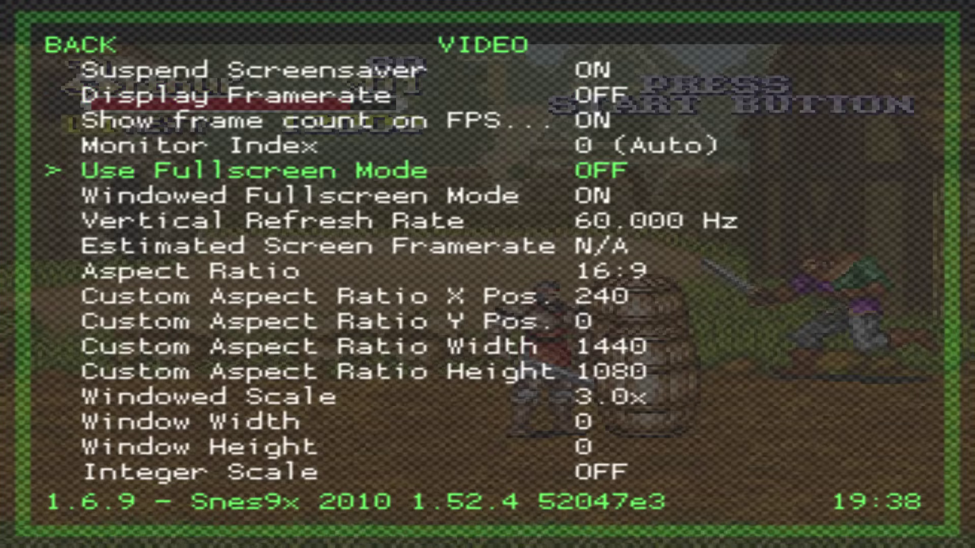
key(Down)
- Cycle Aspect Ratio around to 16:10, back out, and resume the game
key(Left)
key(Right)
key(Right)
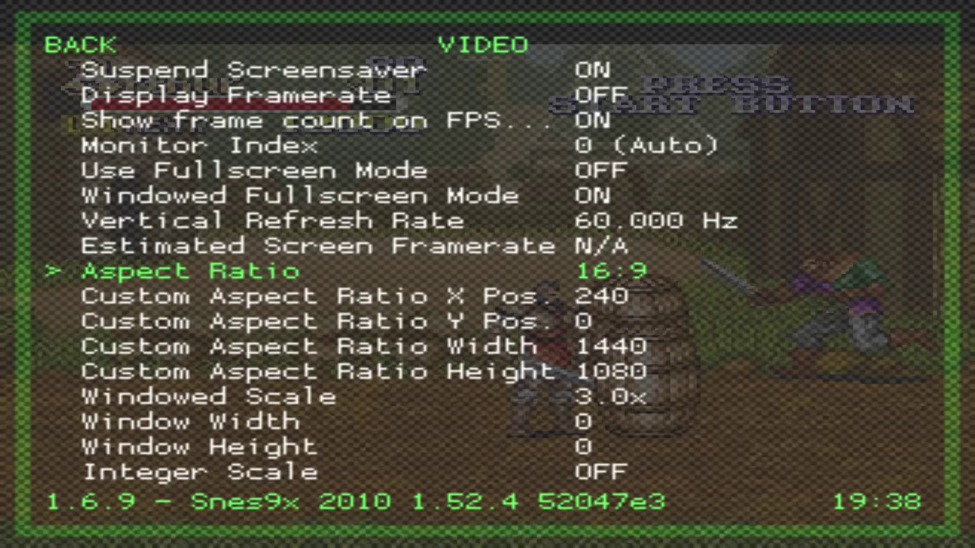
key(Right)
key(Right)
key(Right)
key(Right)
key(Right)
key(Right)
key(Right)
key(Right)
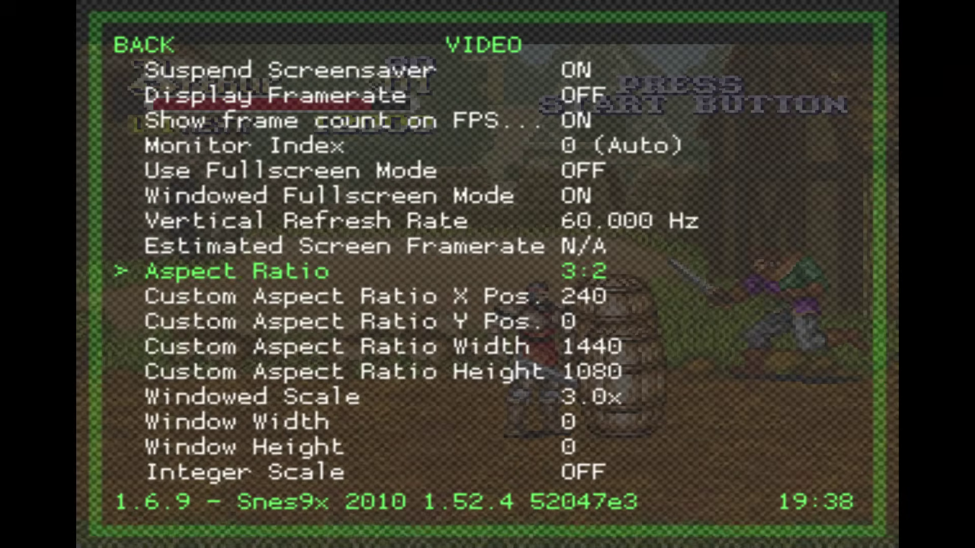
key(Right)
key(Right)
key(Right)
key(Right)
key(Right)
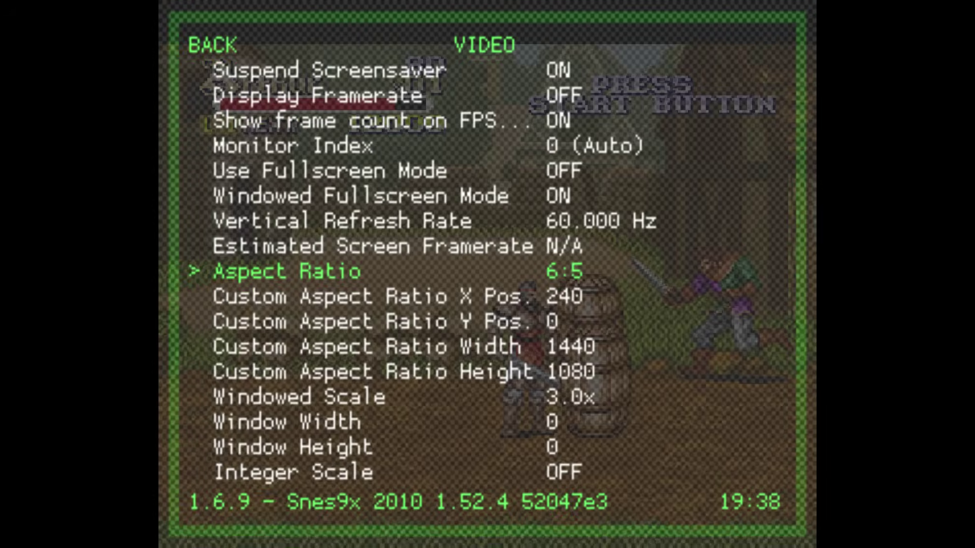
key(Right)
key(Right)
key(Right)
key(Right)
key(Right)
key(Right)
key(Right)
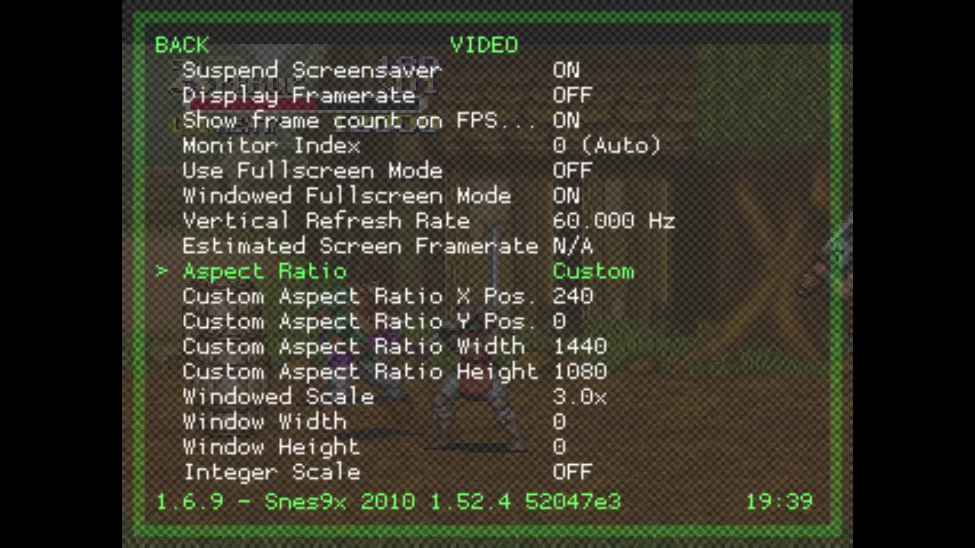
key(Right)
key(Right)
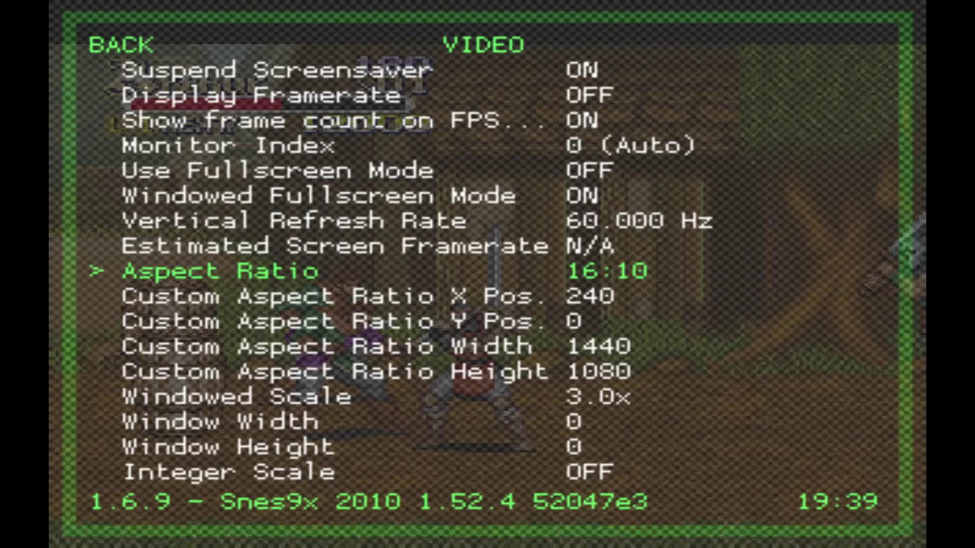
key(BackSpace)
key(BackSpace)
key(Up)
key(Up)
key(Up)
key(Up)
key(Up)
key(Return)
key(Return)
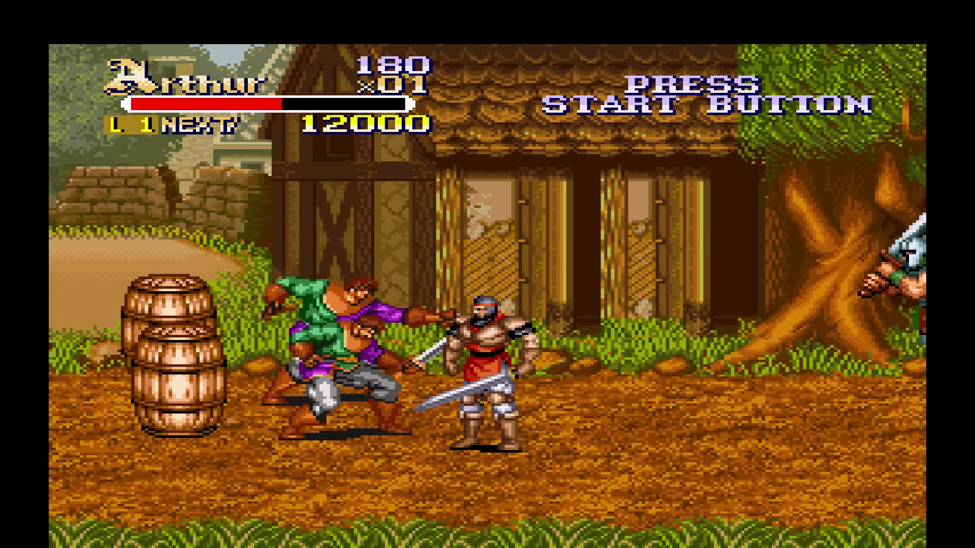
- Fight the nearby soldiers and the knight with Arthur in the 16:10 picture, slashing and leaping
key(a)
key(Left)
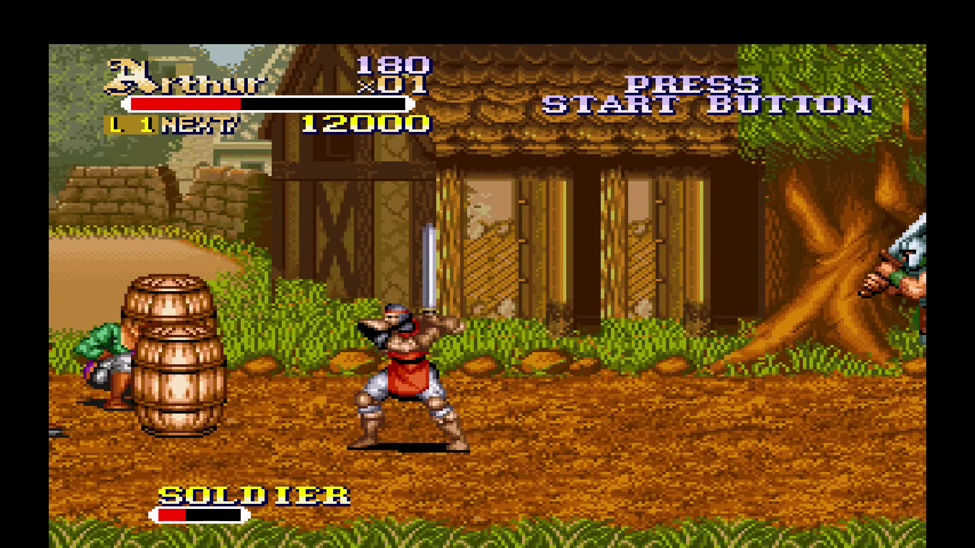
key(Right)
key(Down)
key(Left)
key(Up)
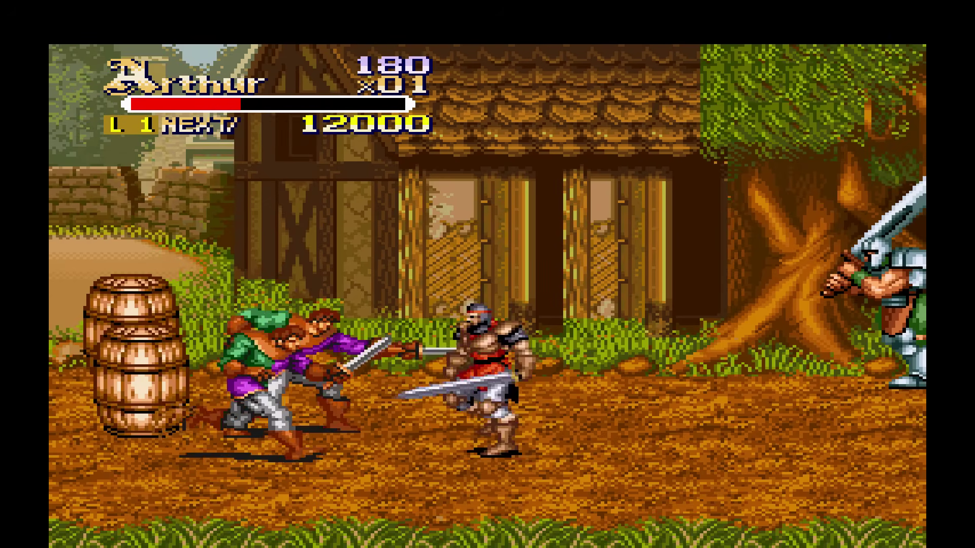
key(a)
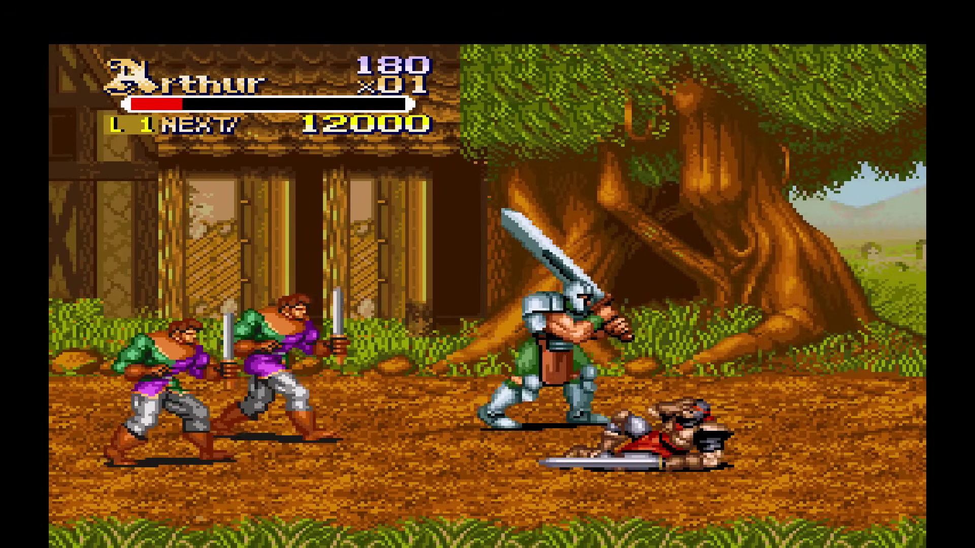
key(Left)
key(a)
key(z)
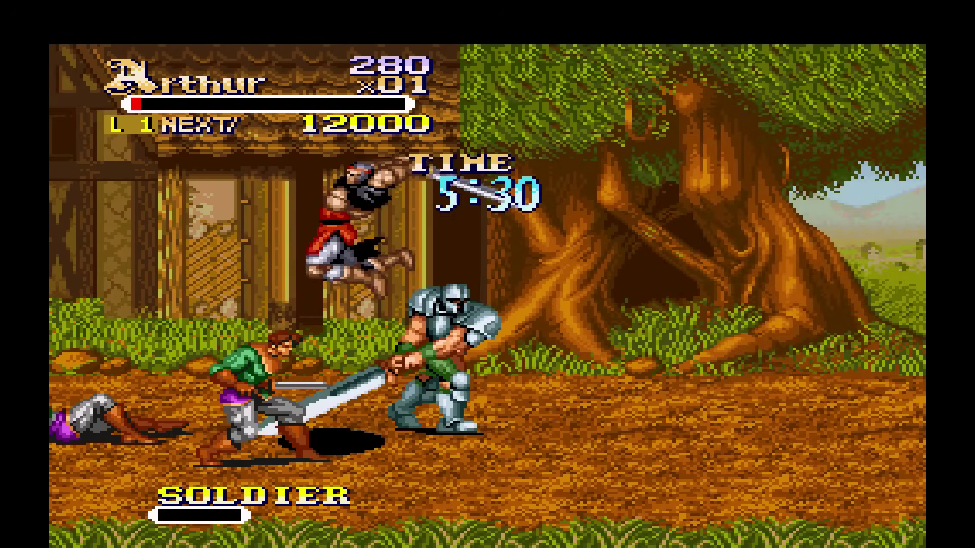
key(a)
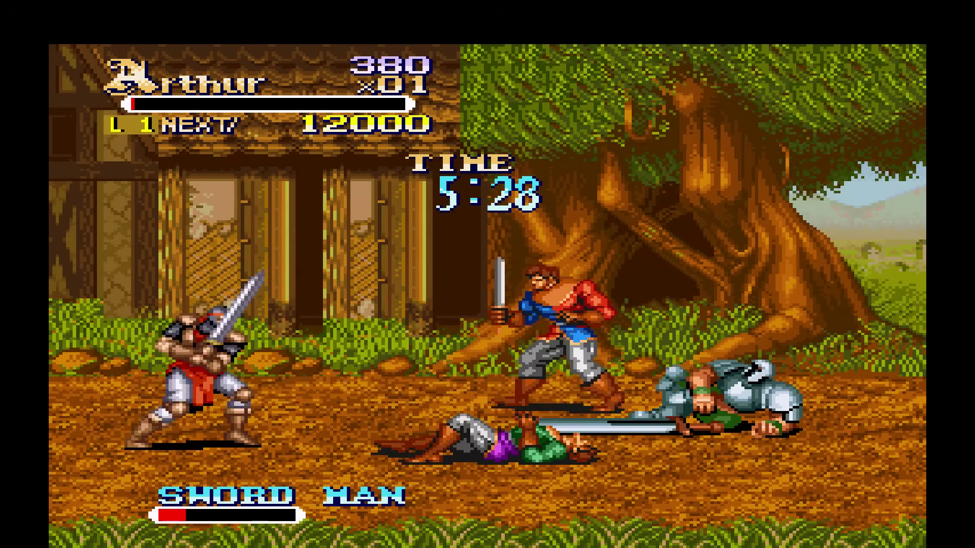
- Advance and slash more enemies, back Arthur away left, then pause into the Quick Menu with F1
key(Right)
key(a)
key(a)
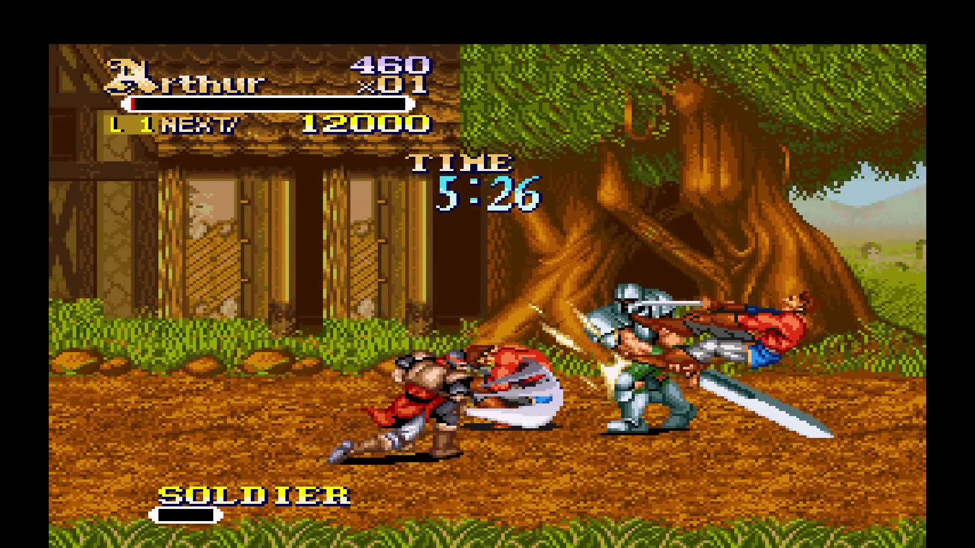
key(a)
key(Down)
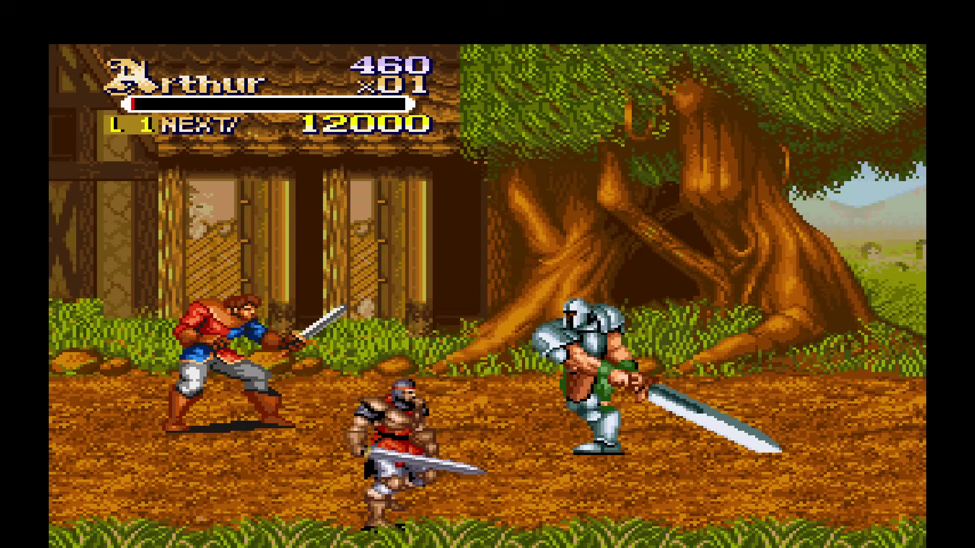
key(Left)
key(Down)
key(Left)
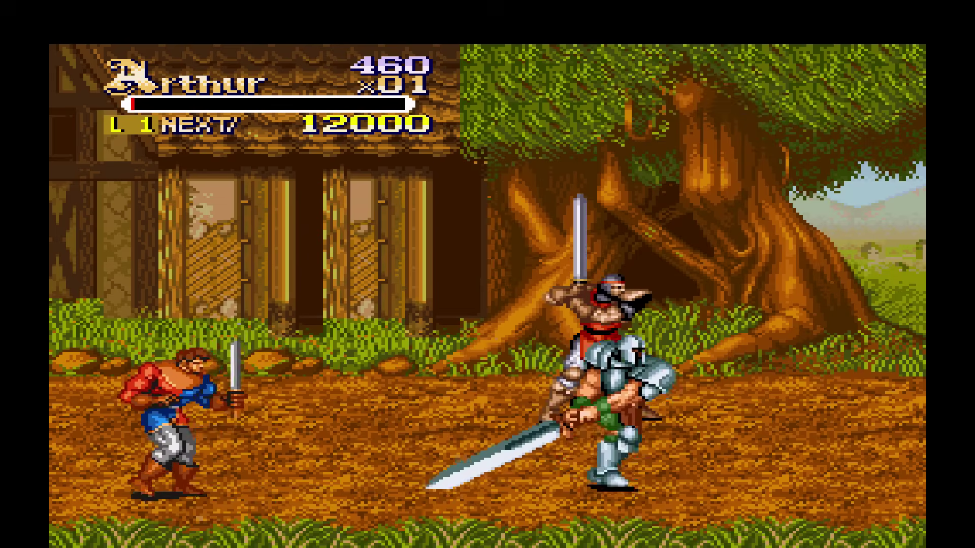
key(F1)
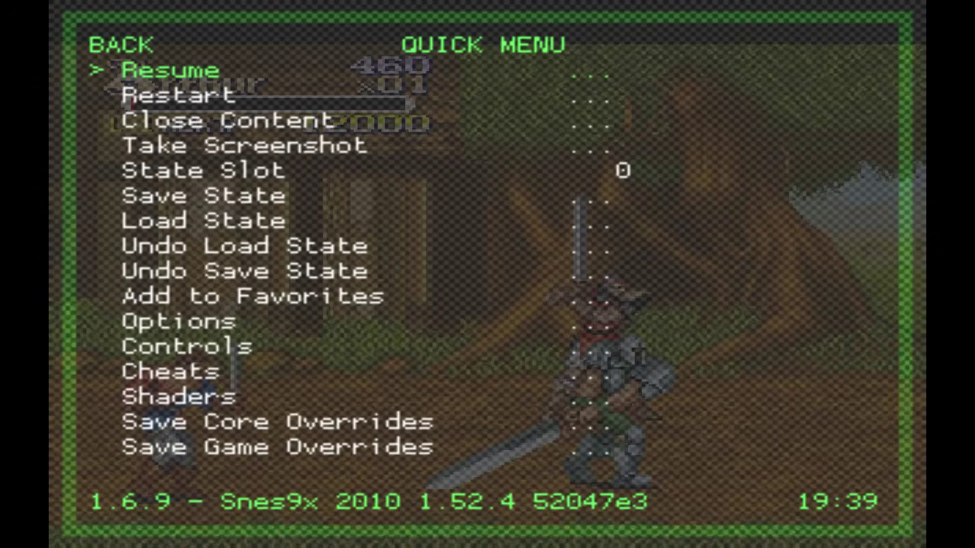
- Move down the Quick Menu to Save Core Overrides, then on toward Resume
key(Down)
key(Down)
key(Down)
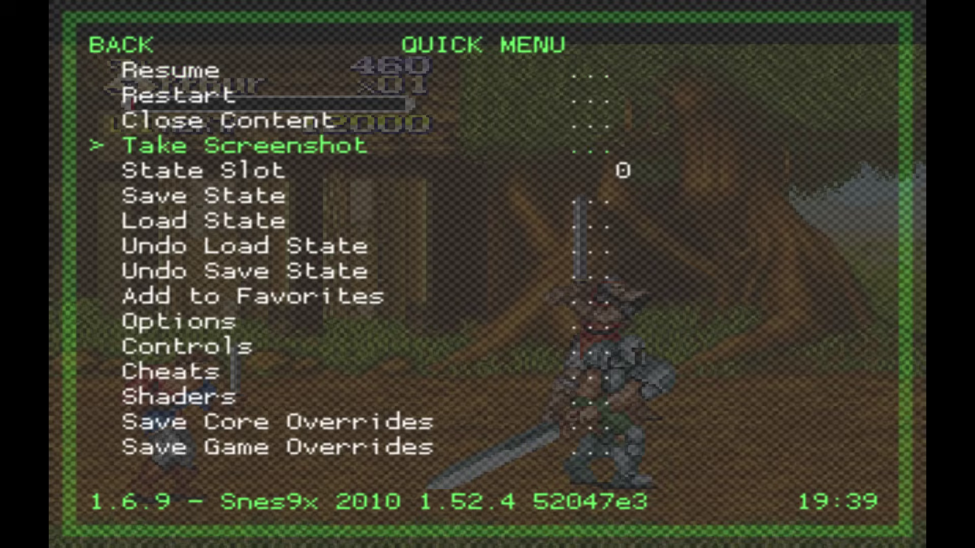
key(Down)
key(Down)
key(Down)
key(Down)
key(Down)
key(Down)
key(Down)
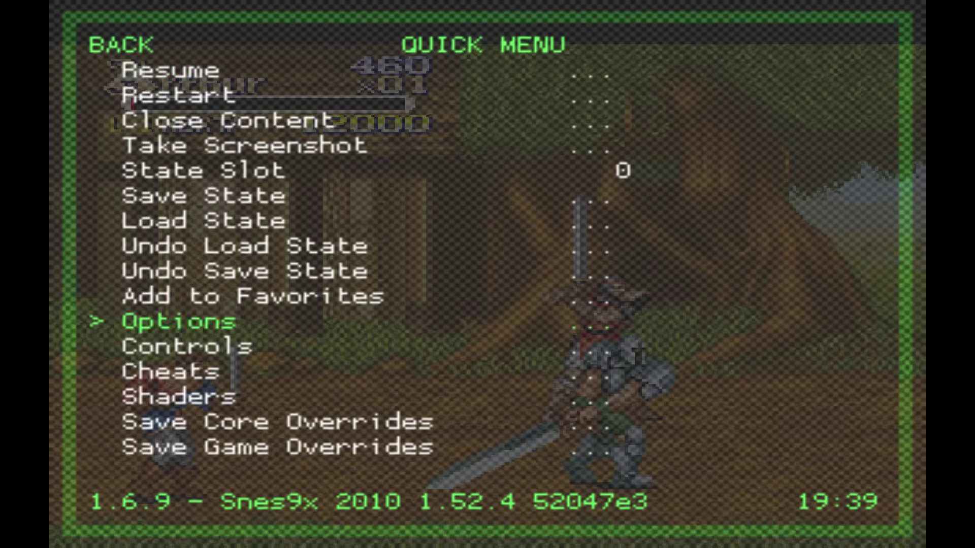
key(Down)
key(Down)
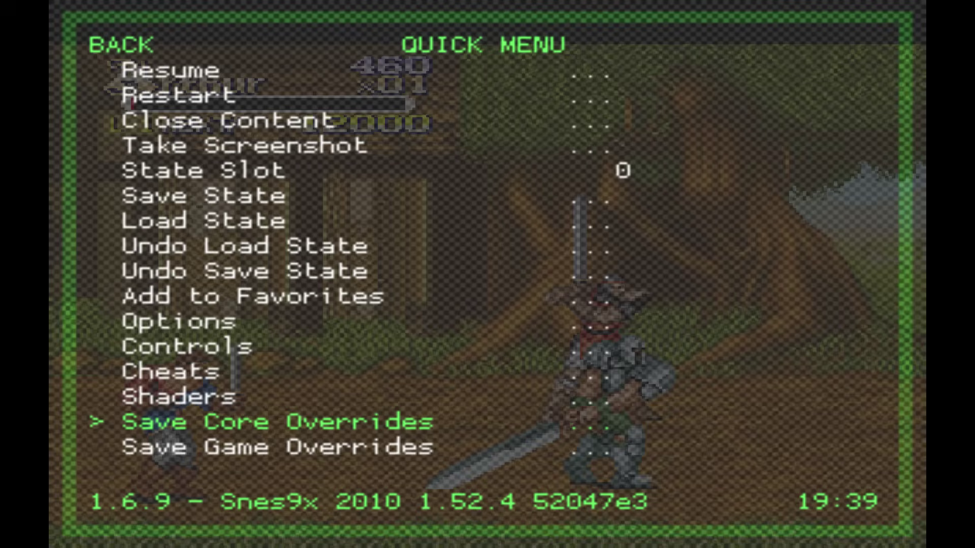
key(Down)
key(Down)
key(Down)
key(Return)
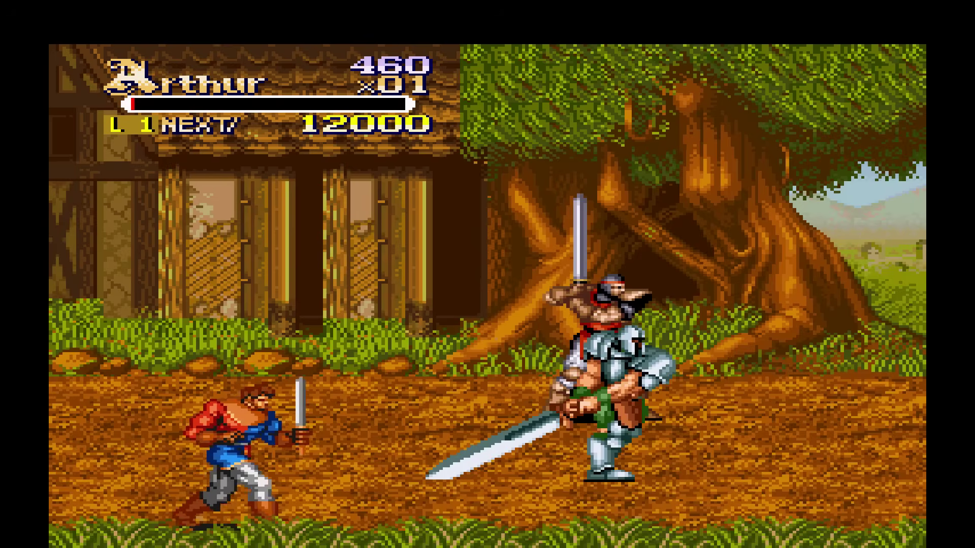
key(Right)
key(Left)
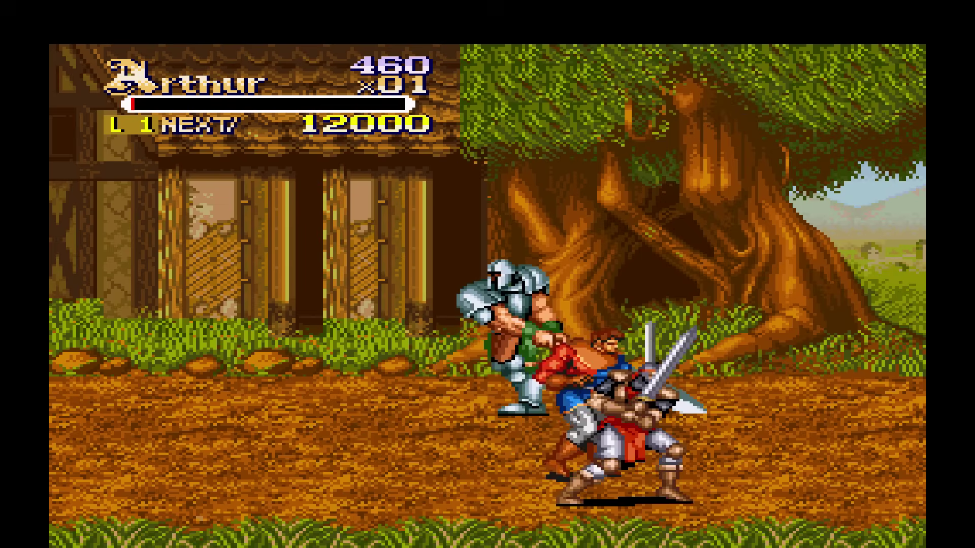
key(Right)
key(a)
key(Left)
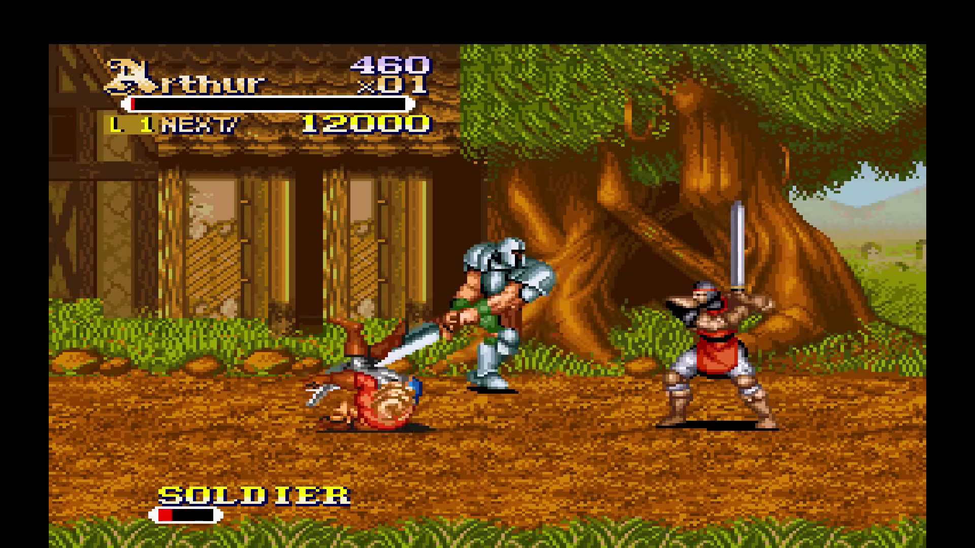
key(Up)
key(Right)
key(a)
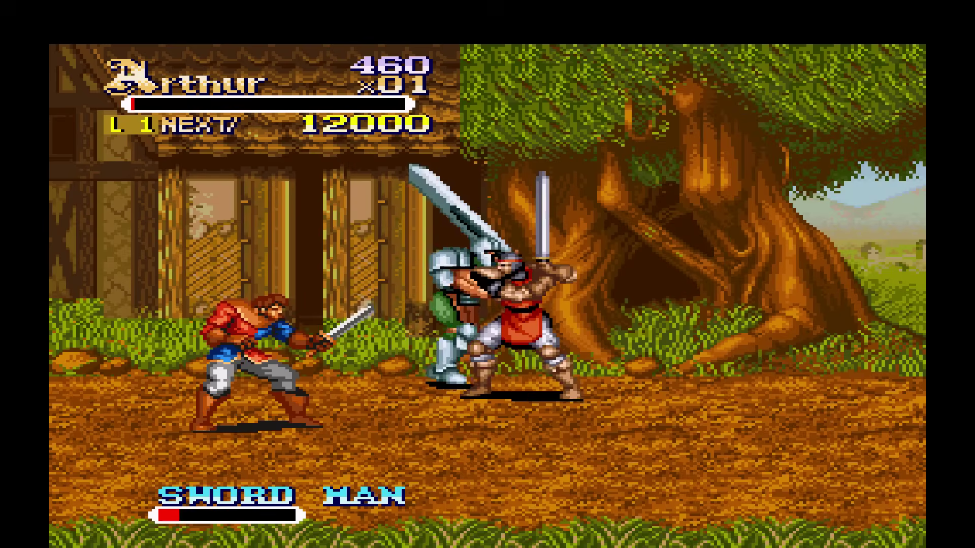
key(Down)
key(a)
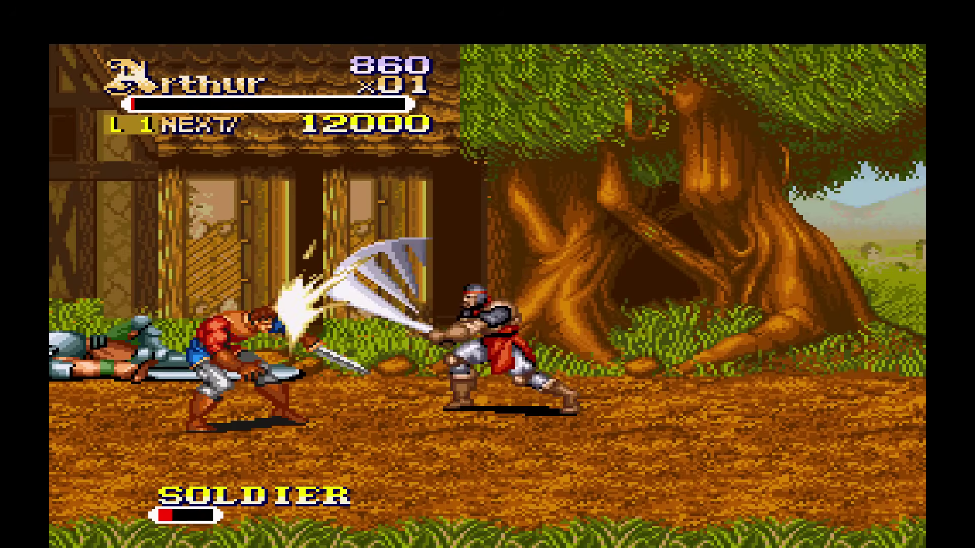
key(Down)
key(Left)
key(a)
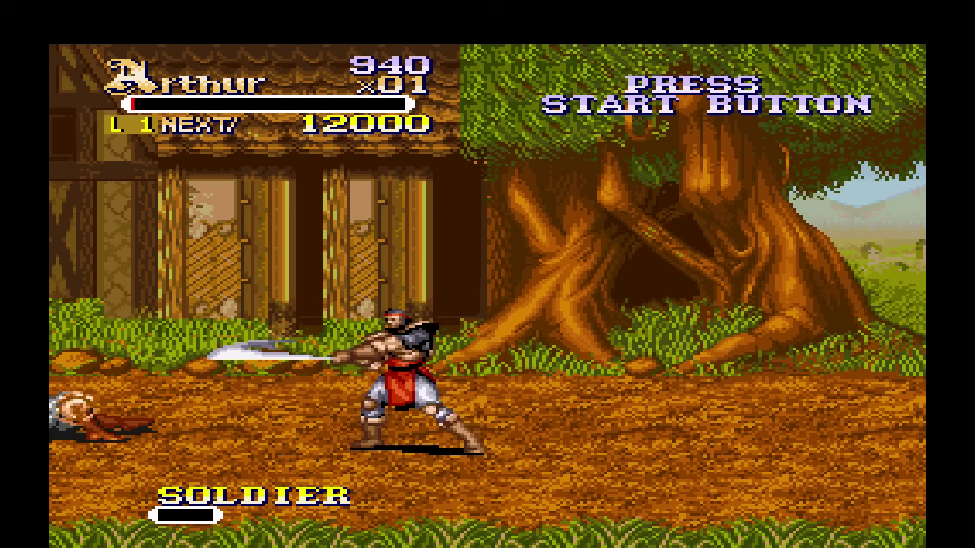
key(Right)
key(Right)
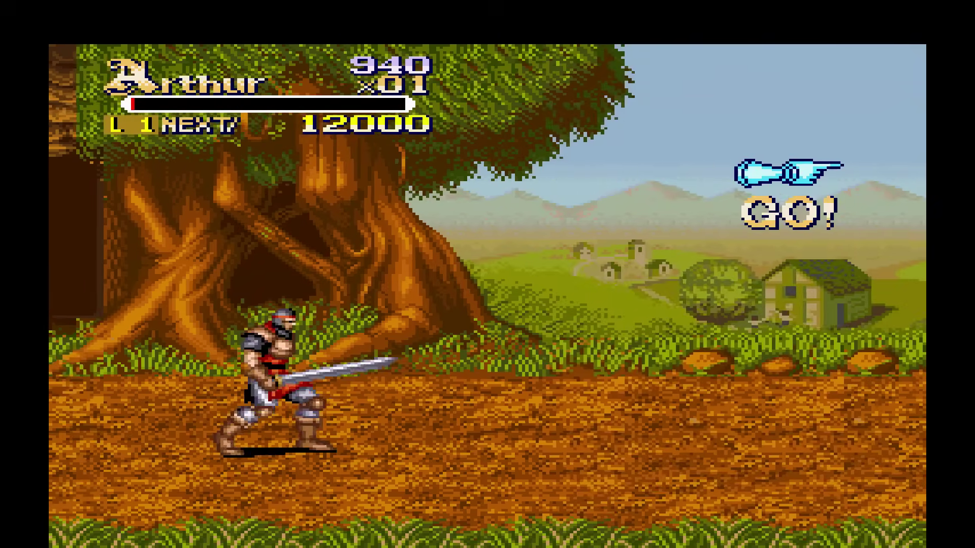
key(Right)
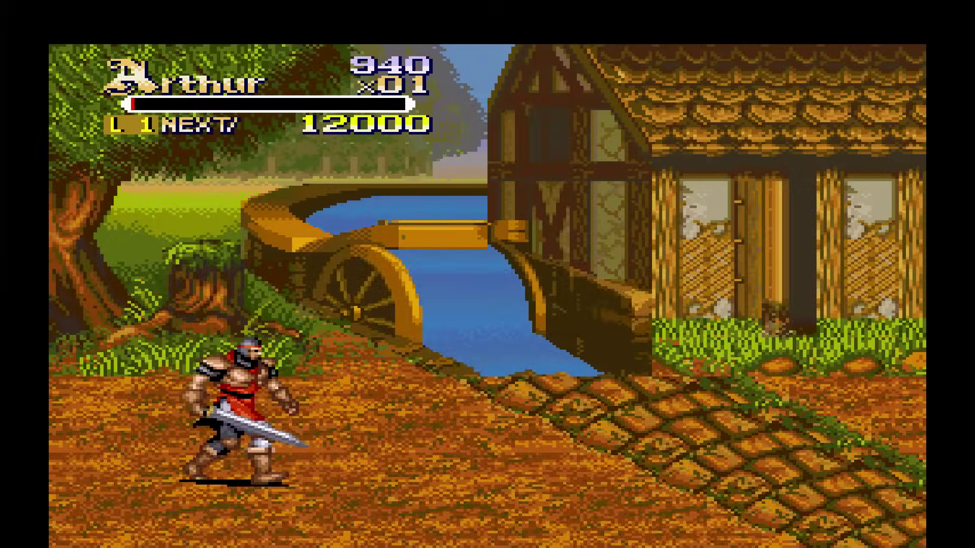
key(Right)
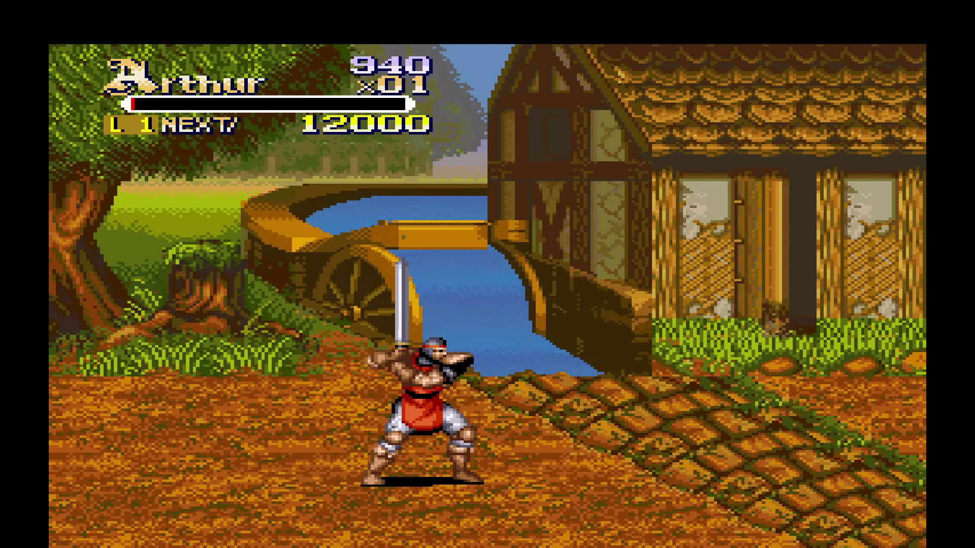
key(Right)
key(Down)
key(Left)
key(a)
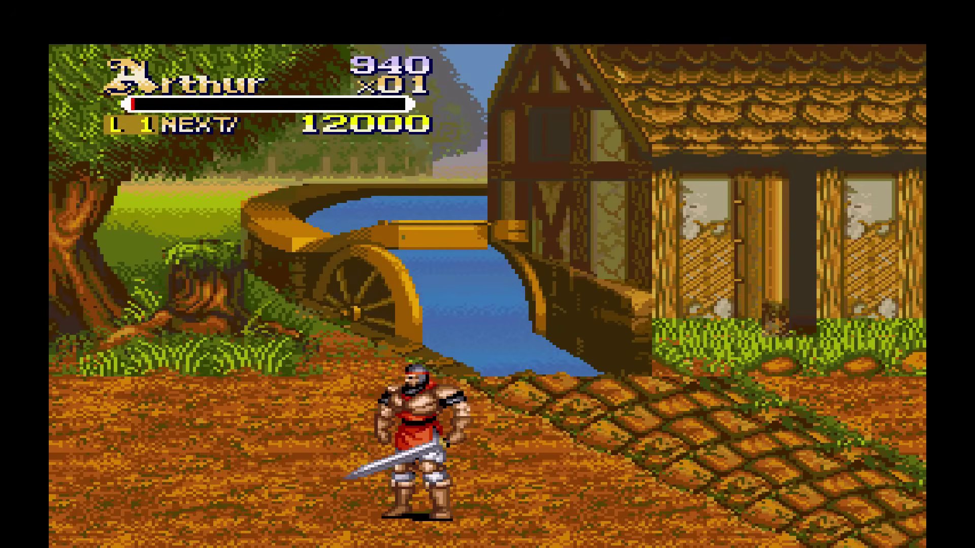
key(a)
key(Right)
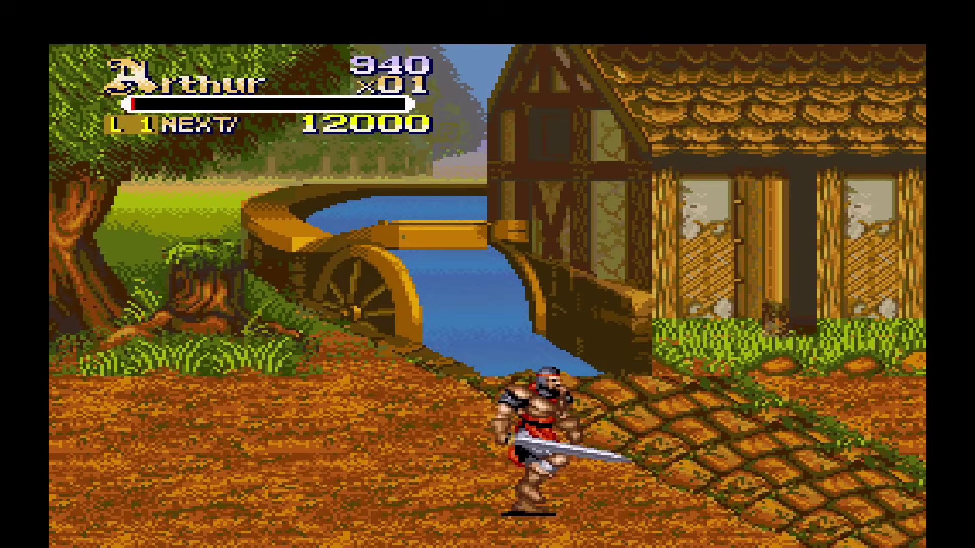
key(a)
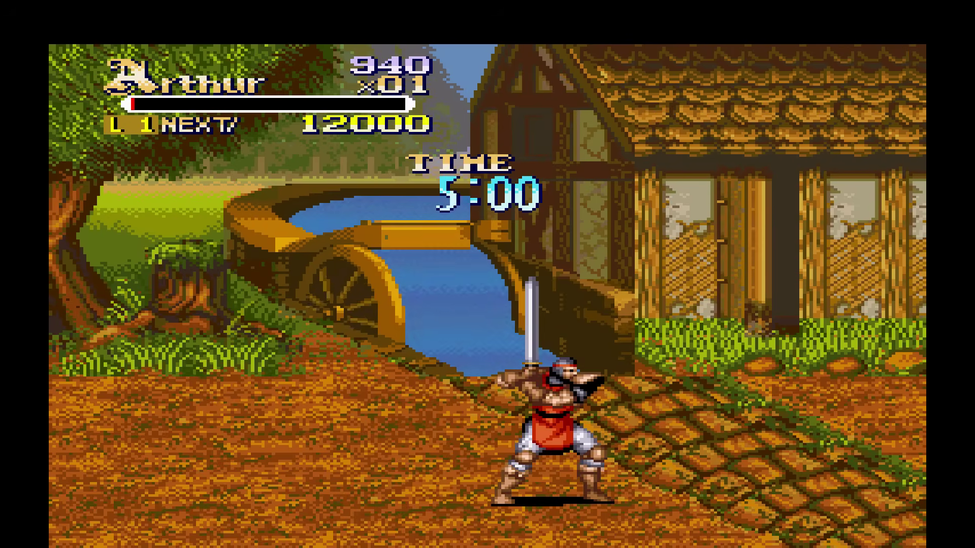